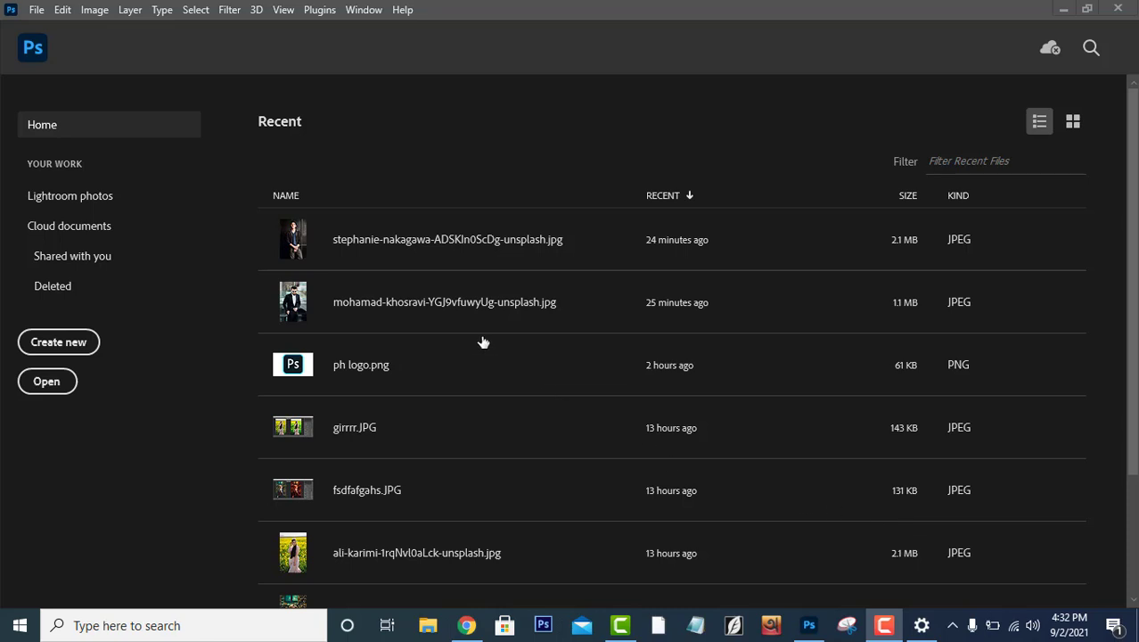
Step: Open the recent portrait photo and unlock its Background layer
{"action": "key", "text": "Tab"}
{"action": "left_click", "coordinate": [438, 241]}
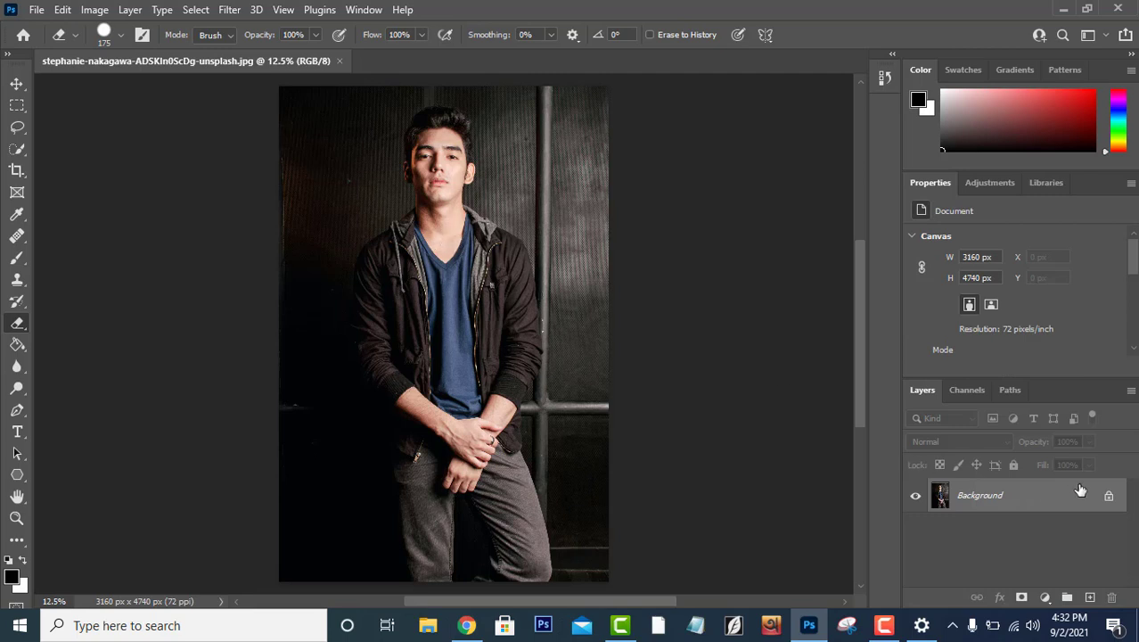
{"action": "left_click", "coordinate": [1109, 494]}
Step: Remove the photo's background with Quick Actions and open the New Document dialog
{"action": "scroll", "coordinate": [1136, 344], "scroll_direction": "down", "scroll_amount": 3}
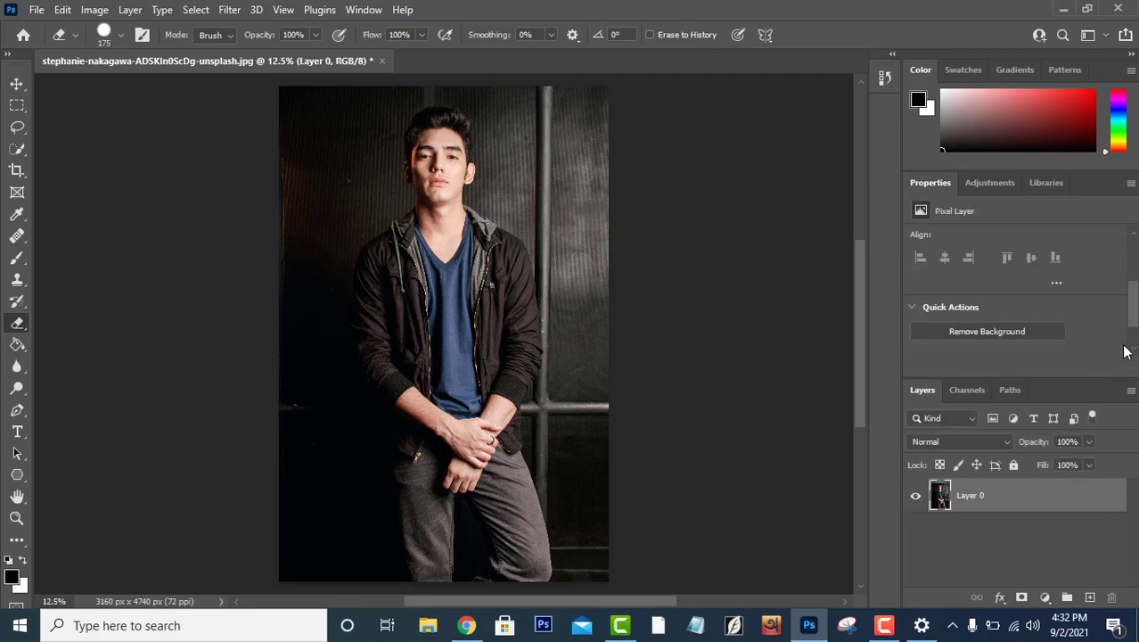
{"action": "left_click", "coordinate": [1011, 331]}
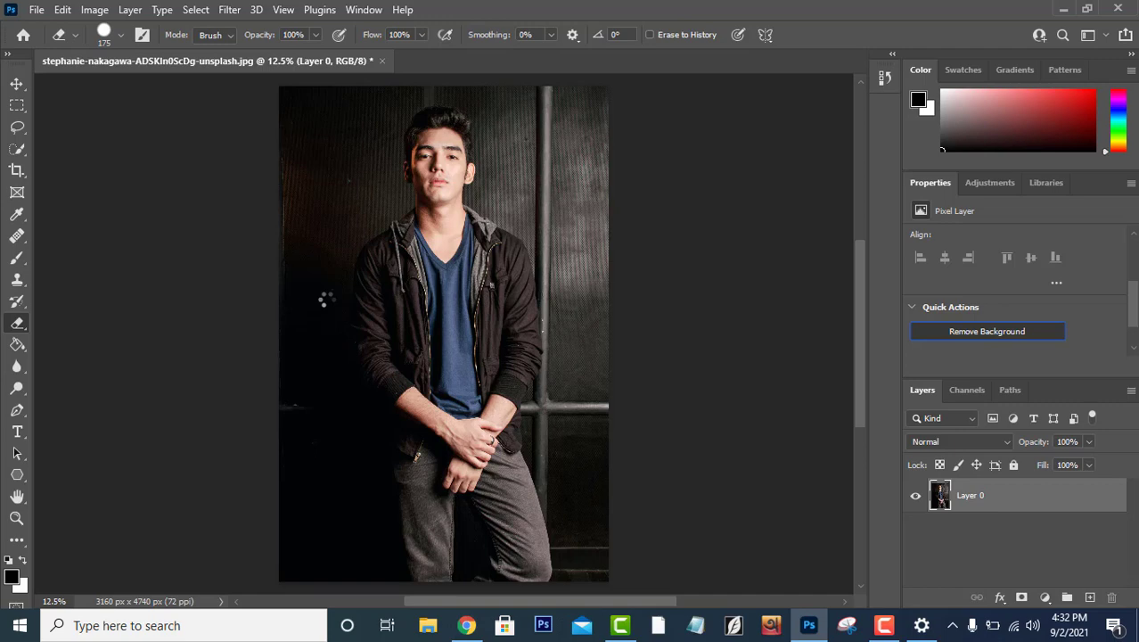
{"action": "left_click", "coordinate": [37, 10]}
{"action": "left_click", "coordinate": [49, 27]}
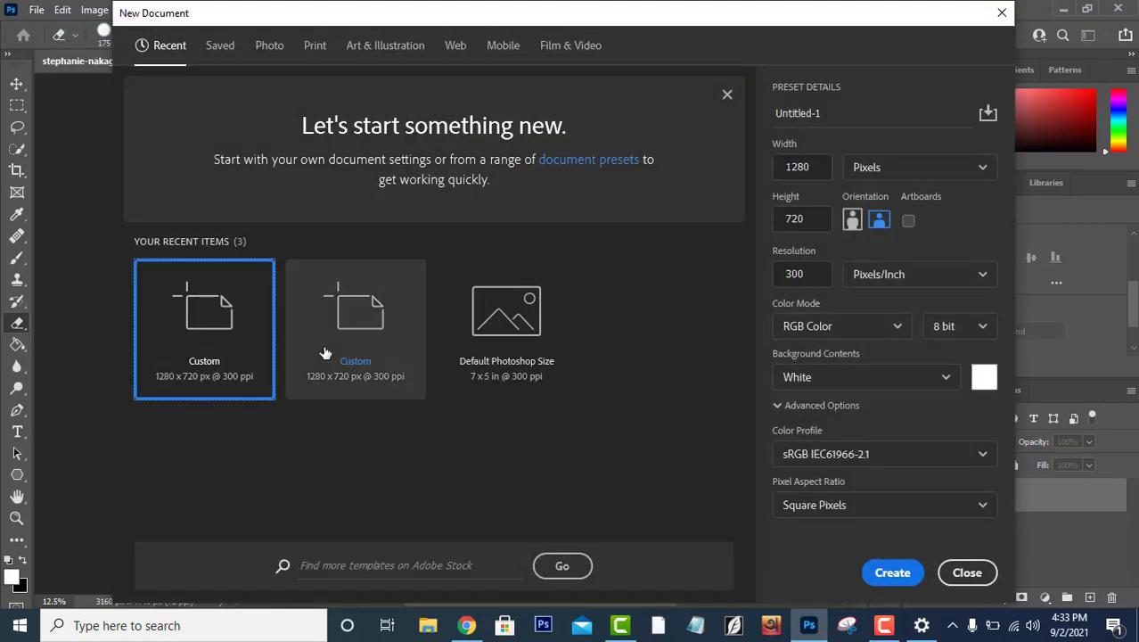
Step: Create a white 1280×720 px document, unlock its layer, and return to the portrait
{"action": "left_click", "coordinate": [331, 378]}
{"action": "key", "text": "Left"}
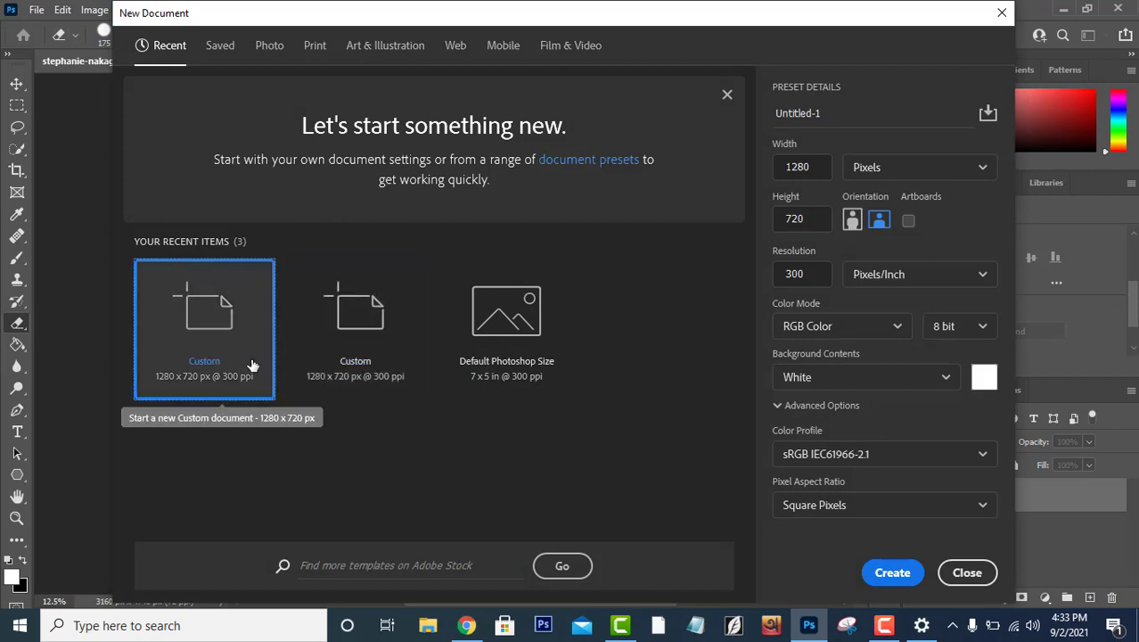
{"action": "left_click", "coordinate": [922, 574]}
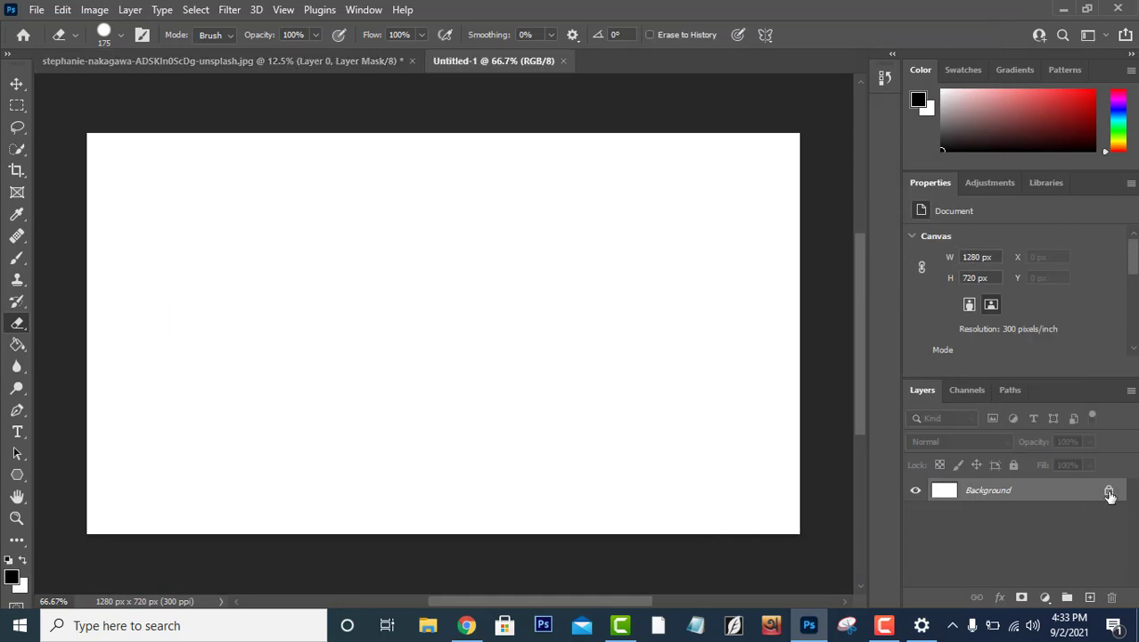
{"action": "left_click", "coordinate": [1108, 493]}
{"action": "left_click", "coordinate": [371, 60]}
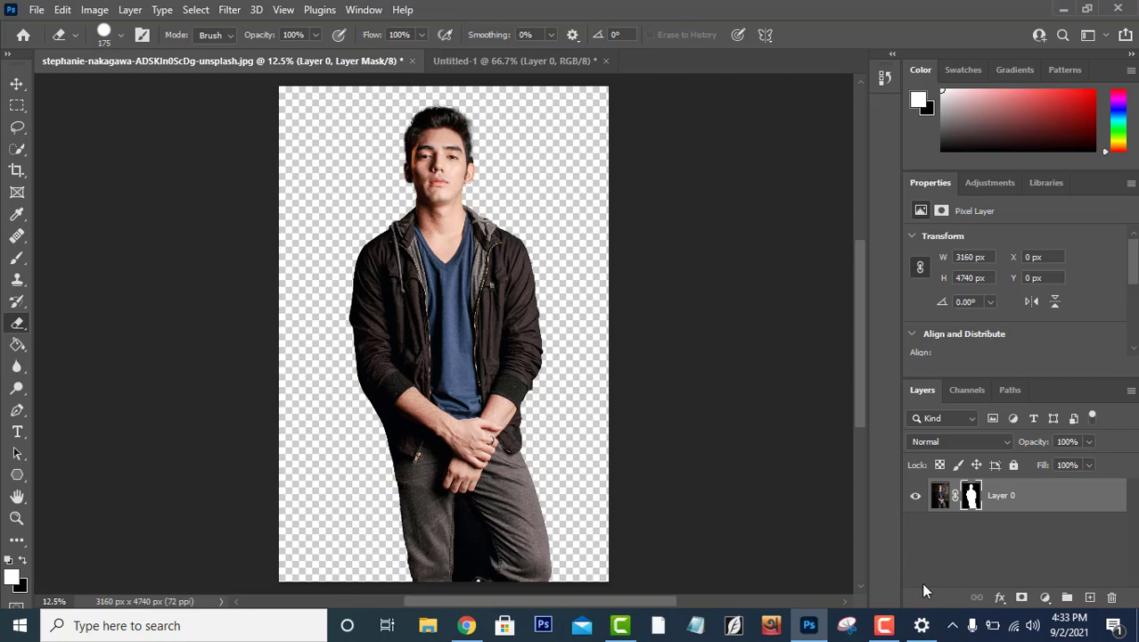
Step: Drag the cut-out man into Untitled-1 and shrink him to fit the document
{"action": "left_click", "coordinate": [16, 84]}
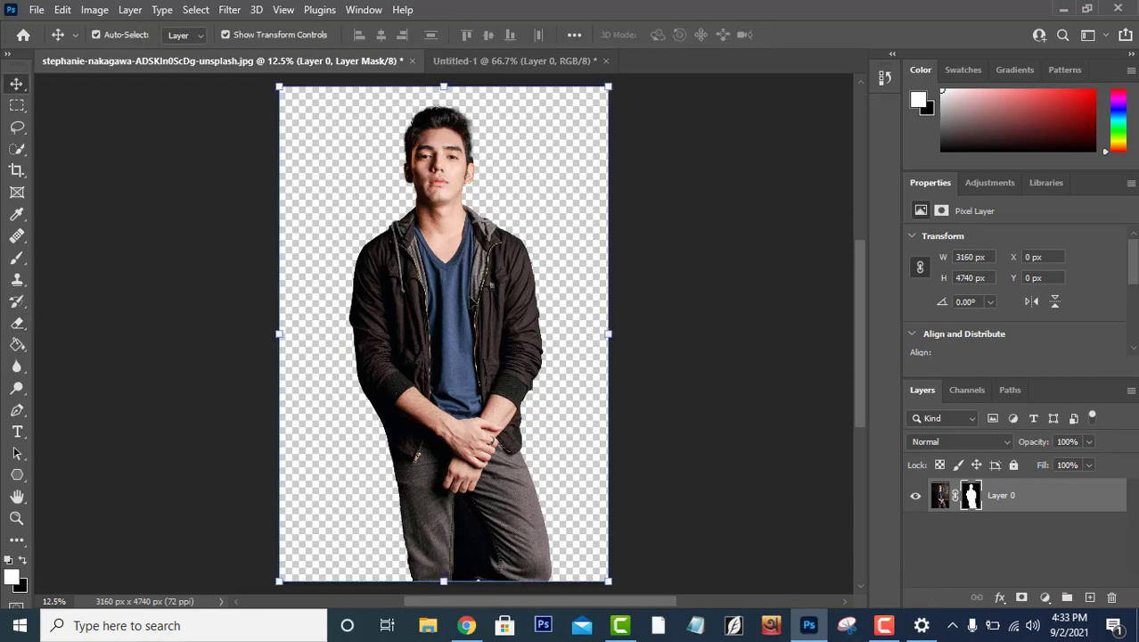
{"action": "mouse_move", "coordinate": [472, 289]}
{"action": "left_mouse_down"}
{"action": "mouse_move", "coordinate": [535, 67]}
{"action": "mouse_move", "coordinate": [520, 331]}
{"action": "left_mouse_up"}
{"action": "key", "text": "ctrl+minus"}
{"action": "key", "text": "ctrl+minus"}
{"action": "key", "text": "ctrl+minus"}
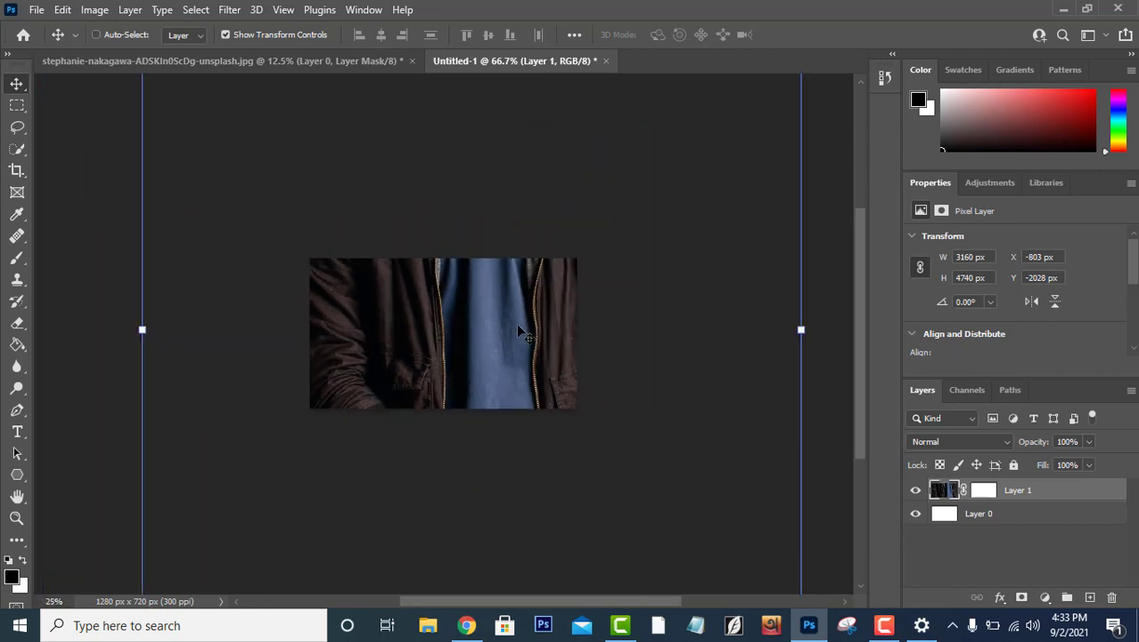
{"action": "key", "text": "ctrl+minus"}
{"action": "key", "text": "ctrl+minus"}
{"action": "key", "text": "ctrl+minus"}
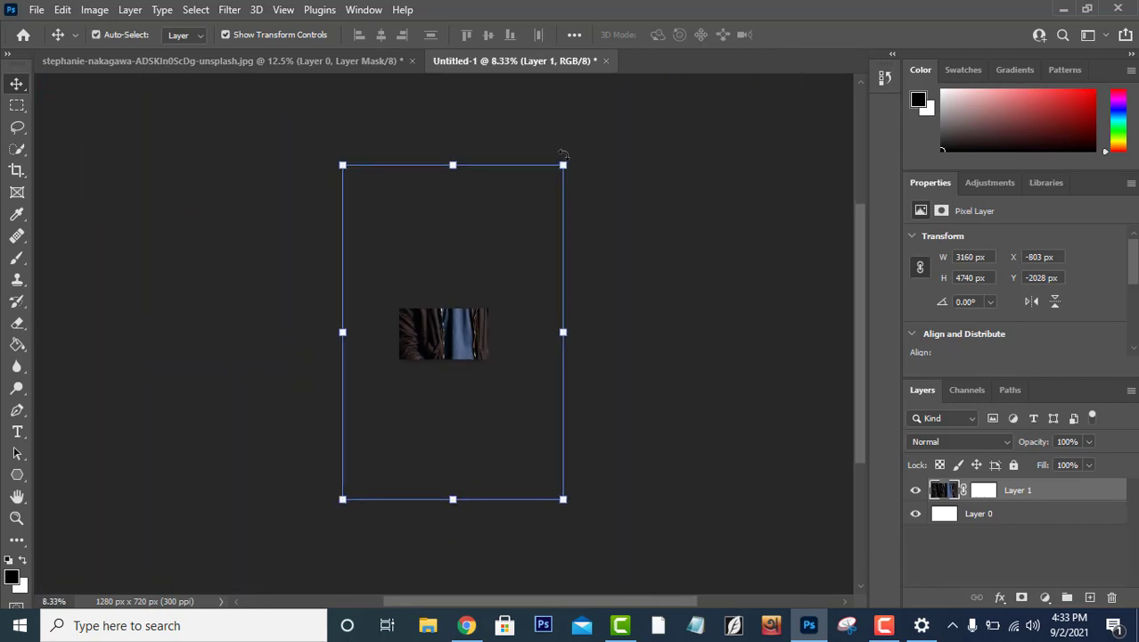
{"action": "mouse_move", "coordinate": [562, 163]}
{"action": "left_mouse_down"}
{"action": "mouse_move", "coordinate": [402, 451]}
{"action": "mouse_move", "coordinate": [452, 330]}
{"action": "left_mouse_up"}
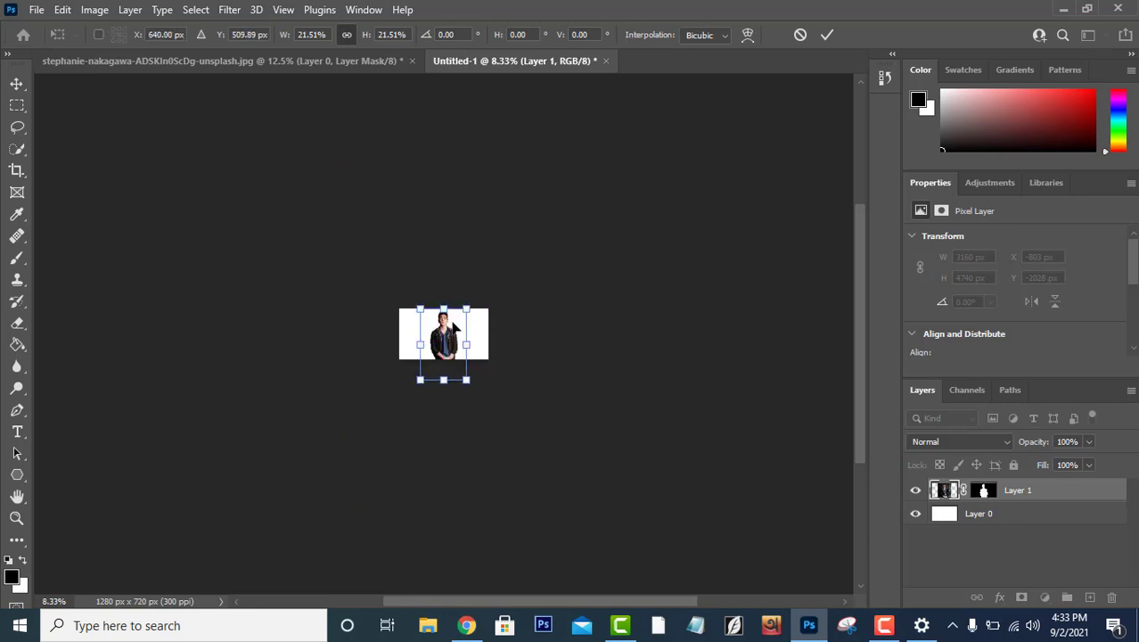
{"action": "type", "text": "640"}
{"action": "key", "text": "Return"}
Step: Enlarge the man to about 106%, position him lower, and commit the transform
{"action": "key", "text": "ctrl+plus"}
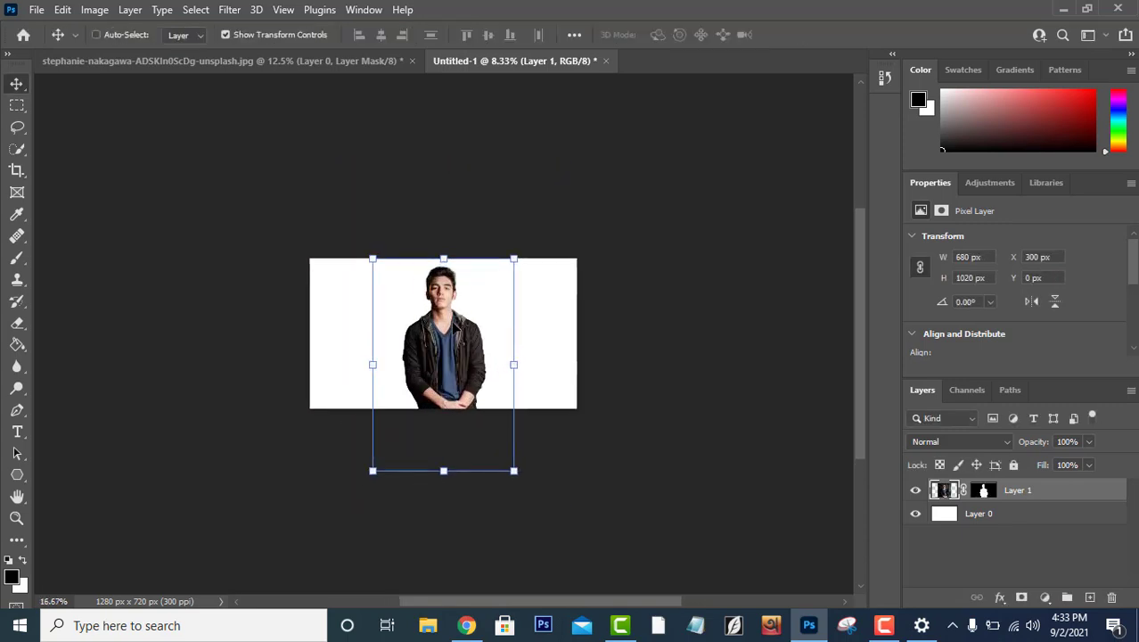
{"action": "key", "text": "ctrl+plus"}
{"action": "key", "text": "ctrl+plus"}
{"action": "key", "text": "ctrl+plus"}
{"action": "key", "text": "ctrl+plus"}
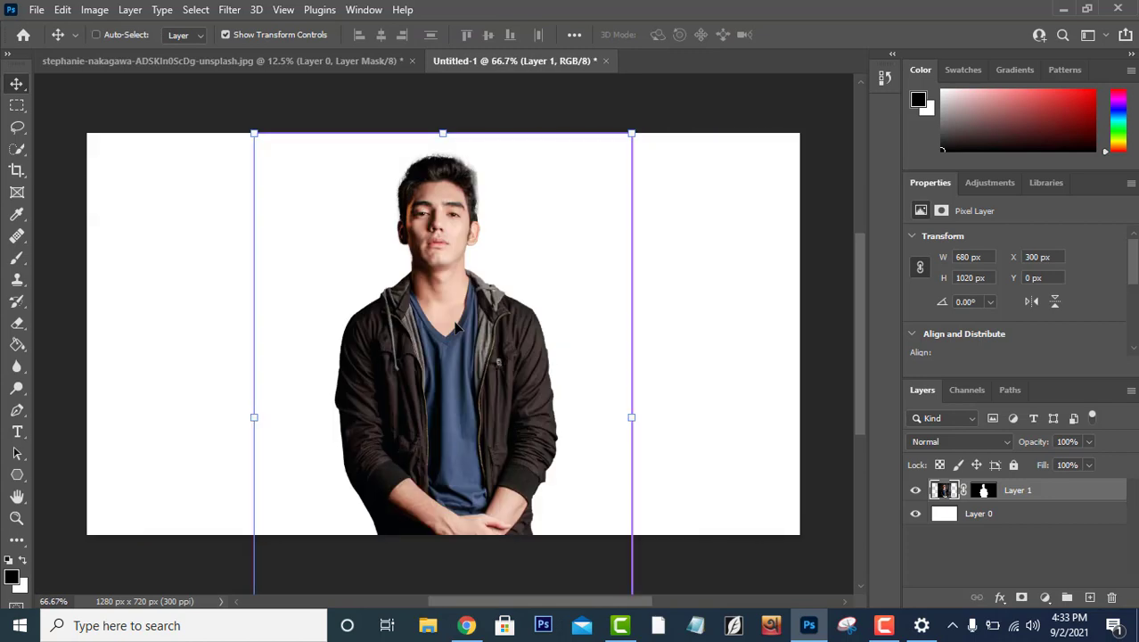
{"action": "key", "text": "ctrl"}
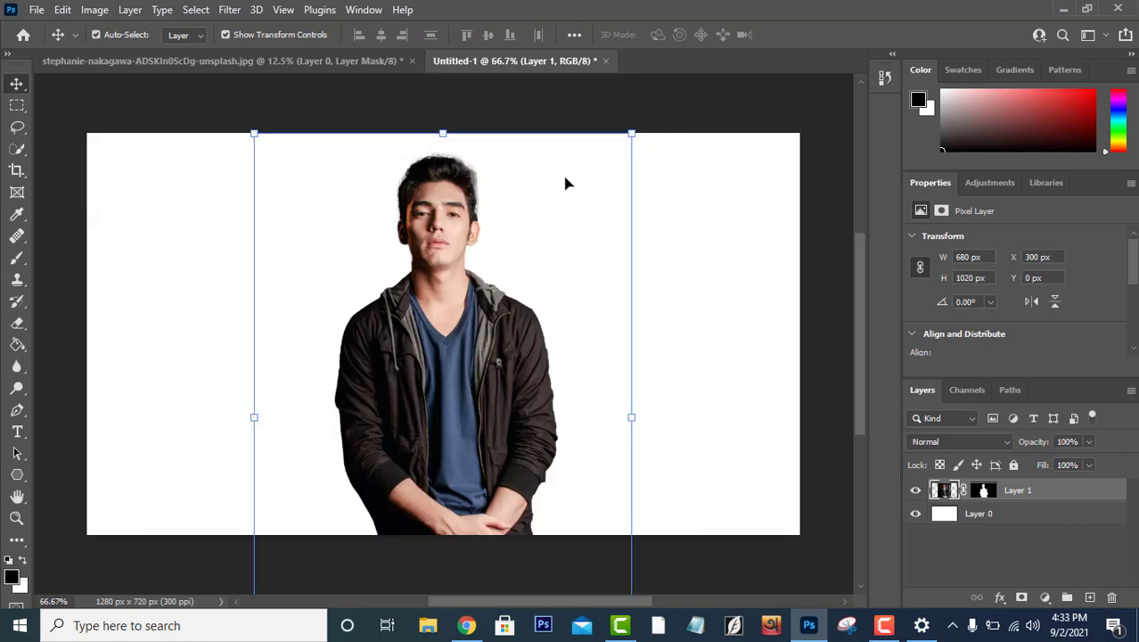
{"action": "left_click_drag", "start_coordinate": [630, 134], "coordinate": [654, 99]}
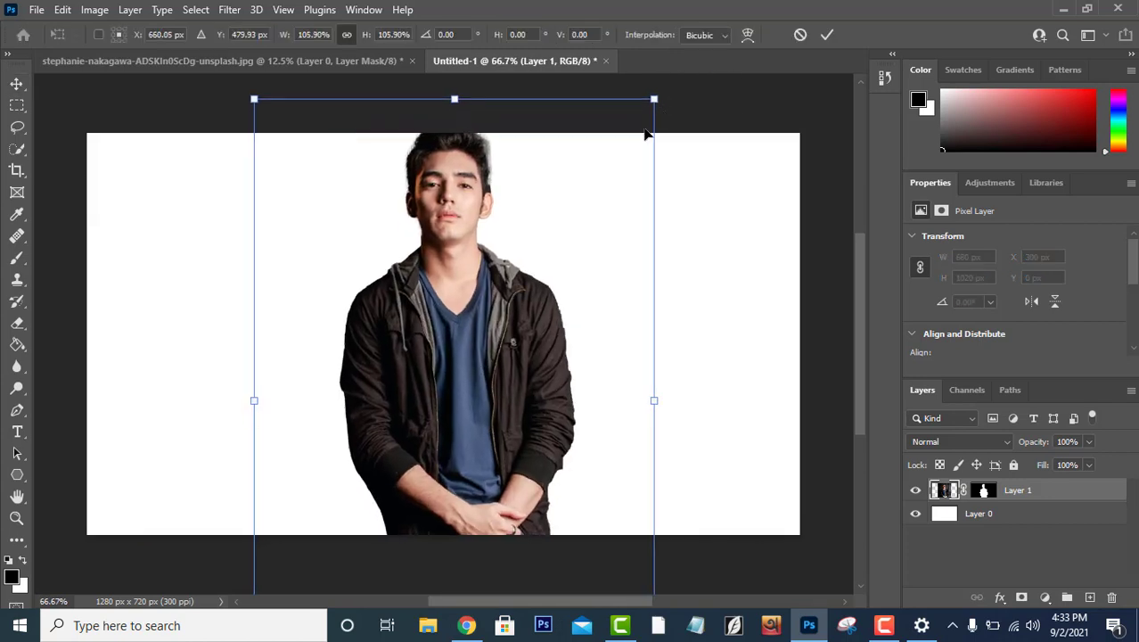
{"action": "left_click_drag", "start_coordinate": [485, 304], "coordinate": [481, 328]}
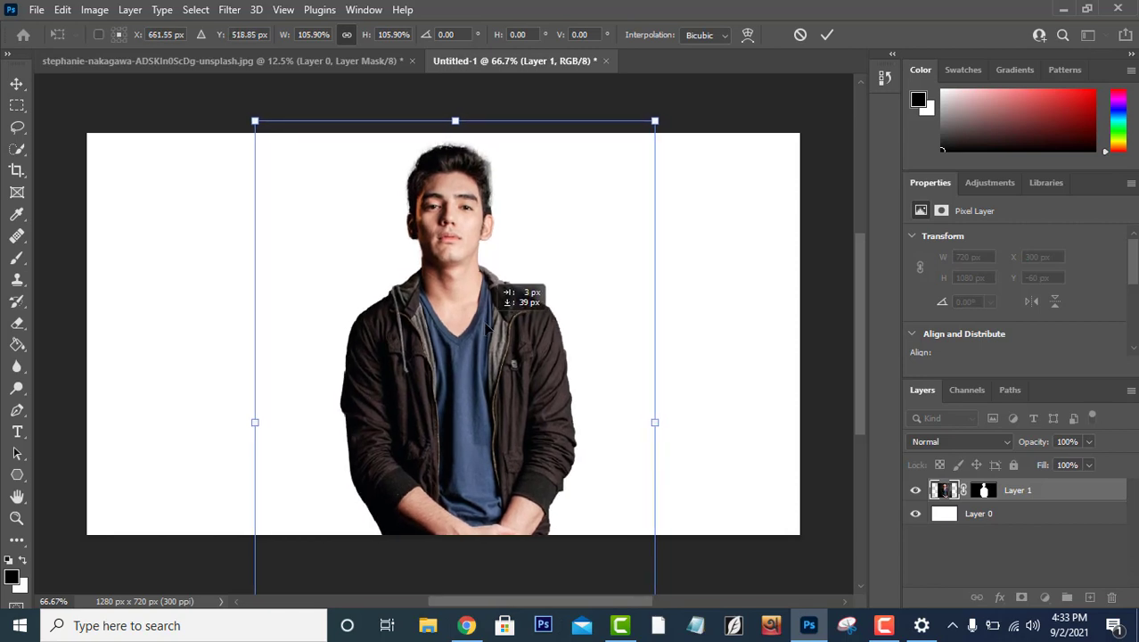
{"action": "left_click_drag", "start_coordinate": [481, 327], "coordinate": [474, 329]}
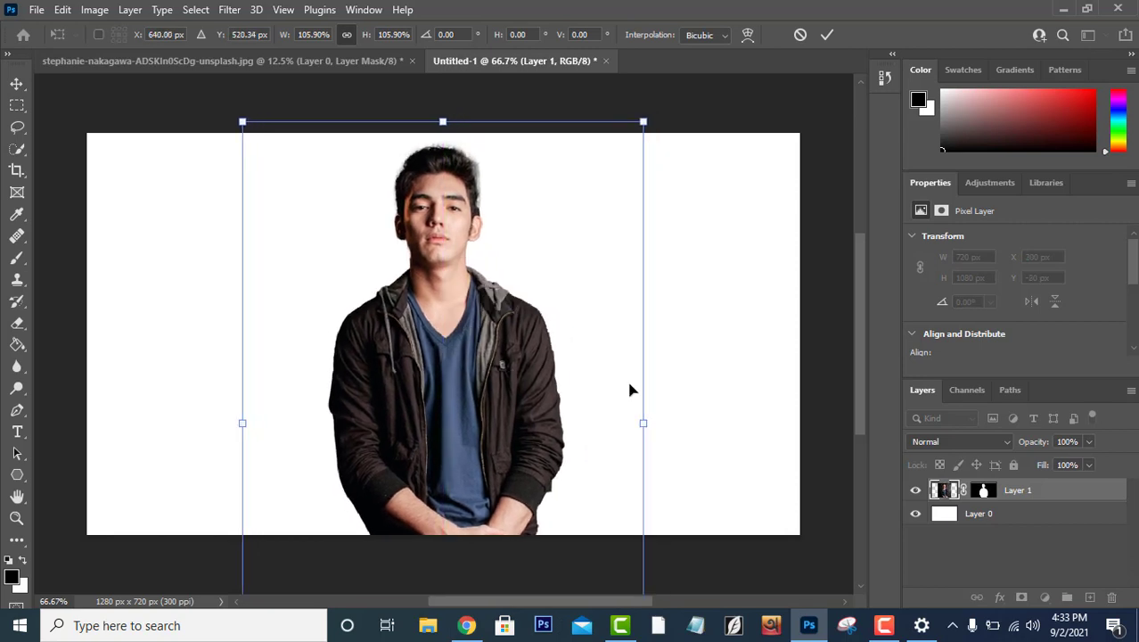
{"action": "left_click", "coordinate": [826, 35]}
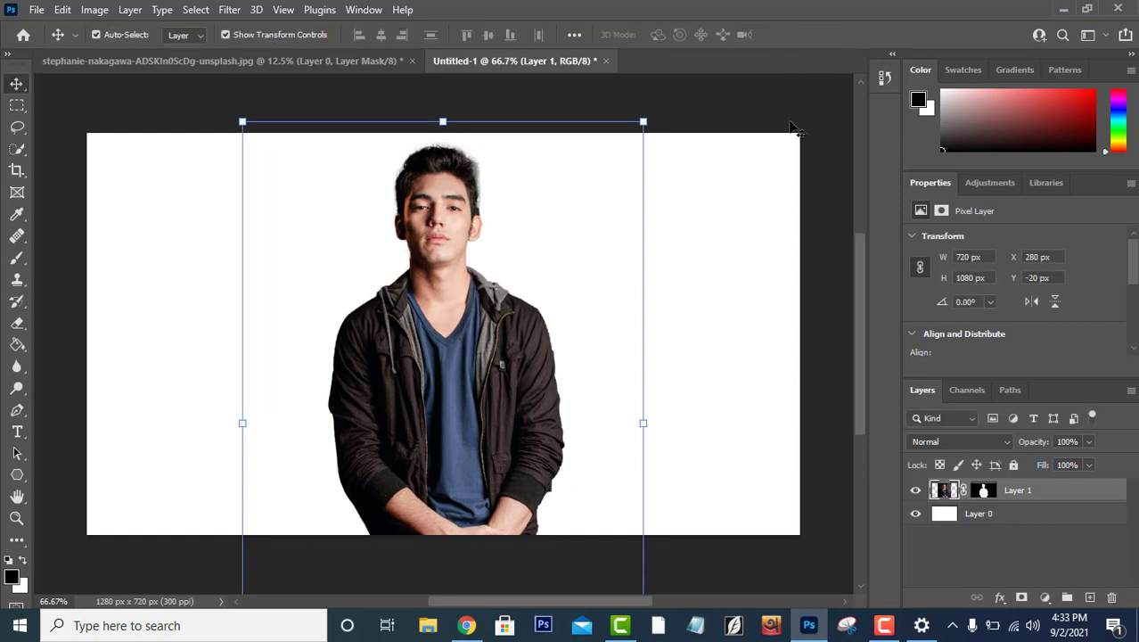
{"action": "left_click", "coordinate": [777, 198]}
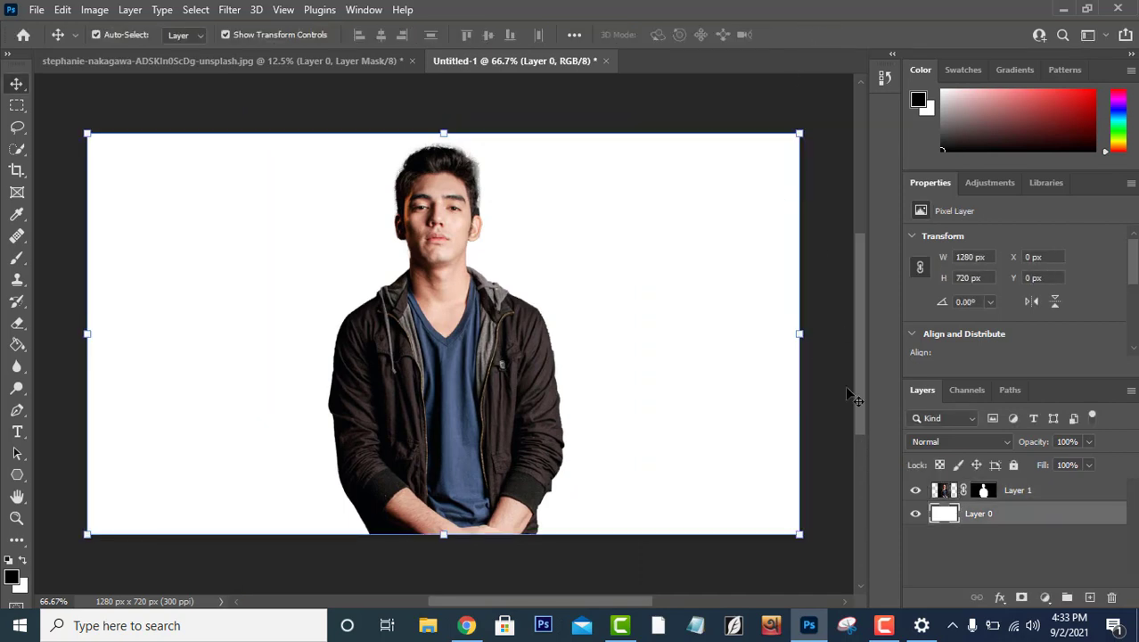
Step: Load Layer 1's mask as a selection and duplicate the man to Layer 2 with Ctrl+J
{"action": "left_click", "coordinate": [987, 491]}
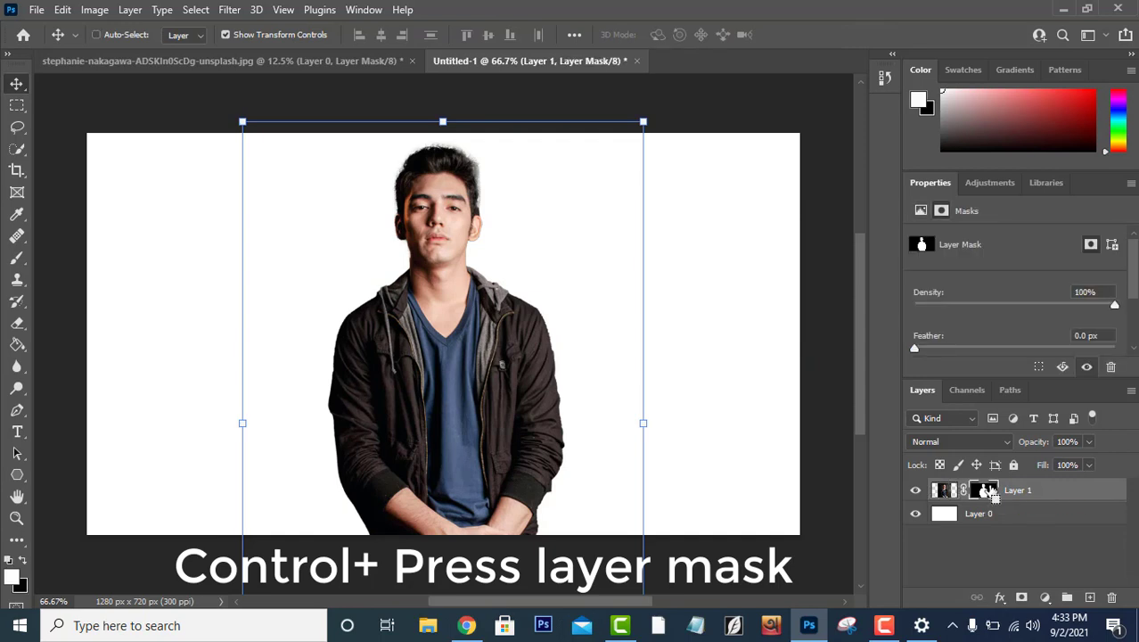
{"action": "left_click", "coordinate": [988, 491], "text": "ctrl"}
{"action": "left_click", "coordinate": [950, 491]}
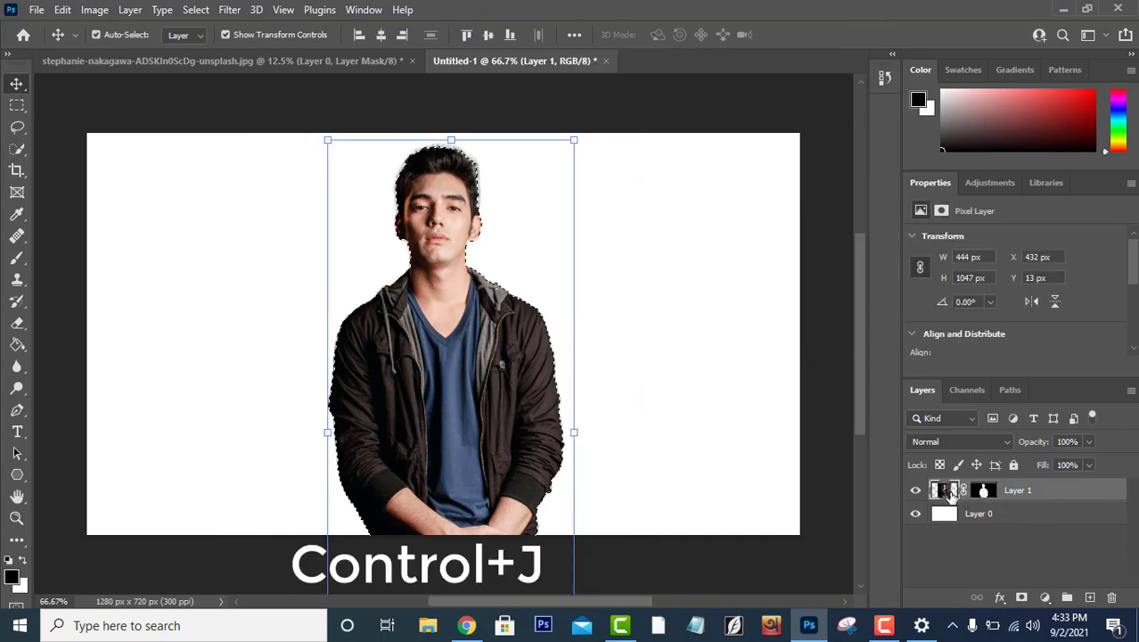
{"action": "key", "text": "ctrl+j"}
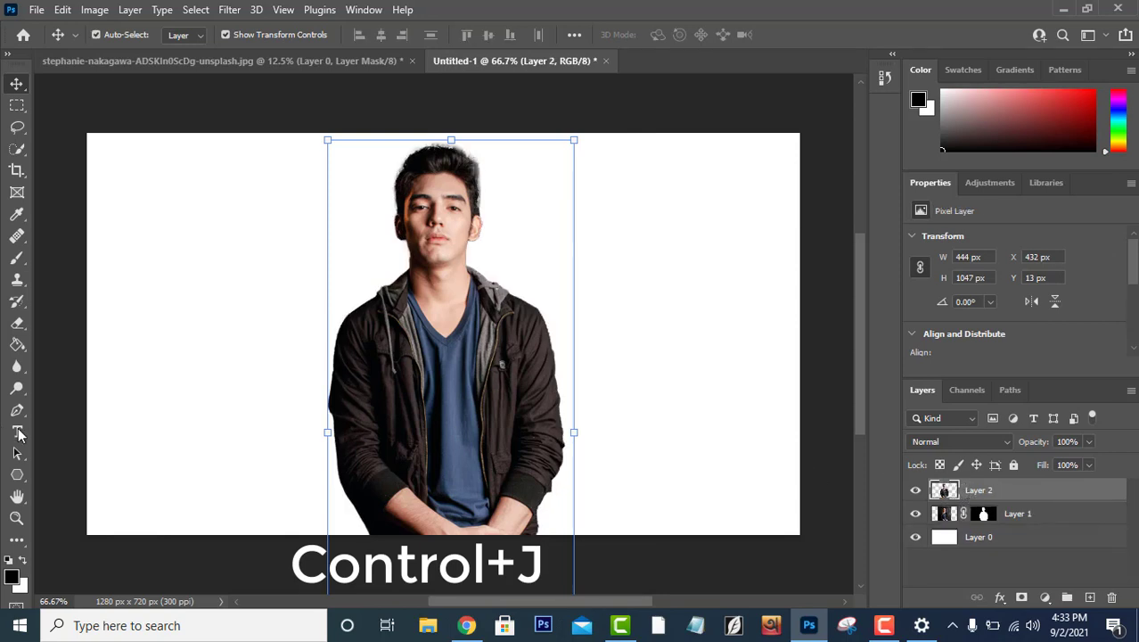
Step: Draw a 3-sided polygon with no fill and a white 13 px stroke over the man
{"action": "left_click", "coordinate": [21, 479]}
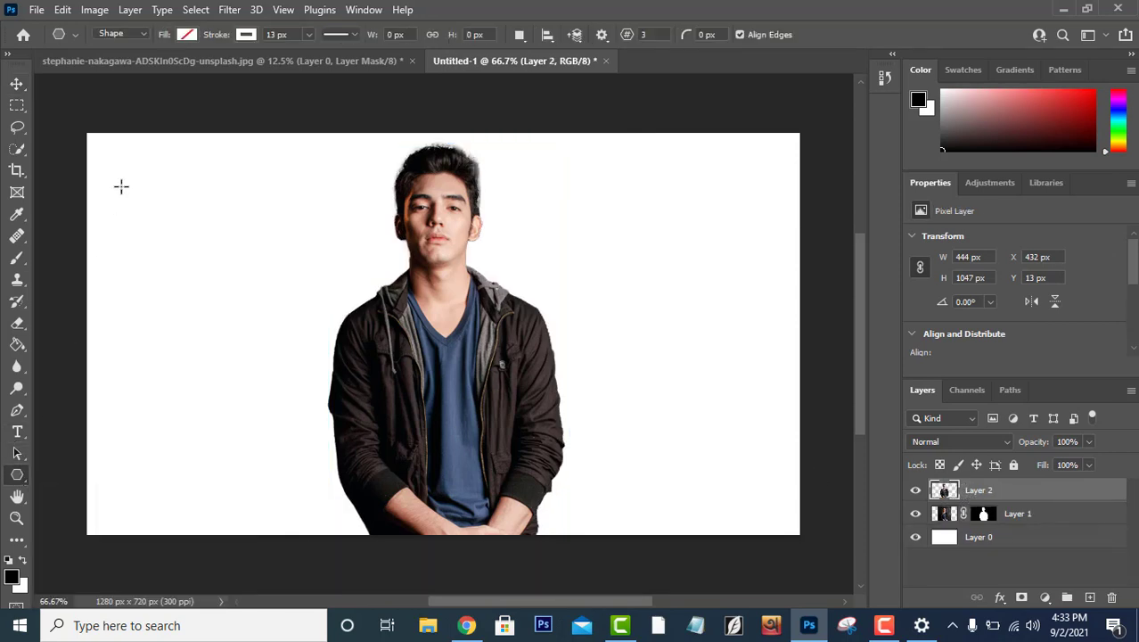
{"action": "left_click", "coordinate": [188, 35]}
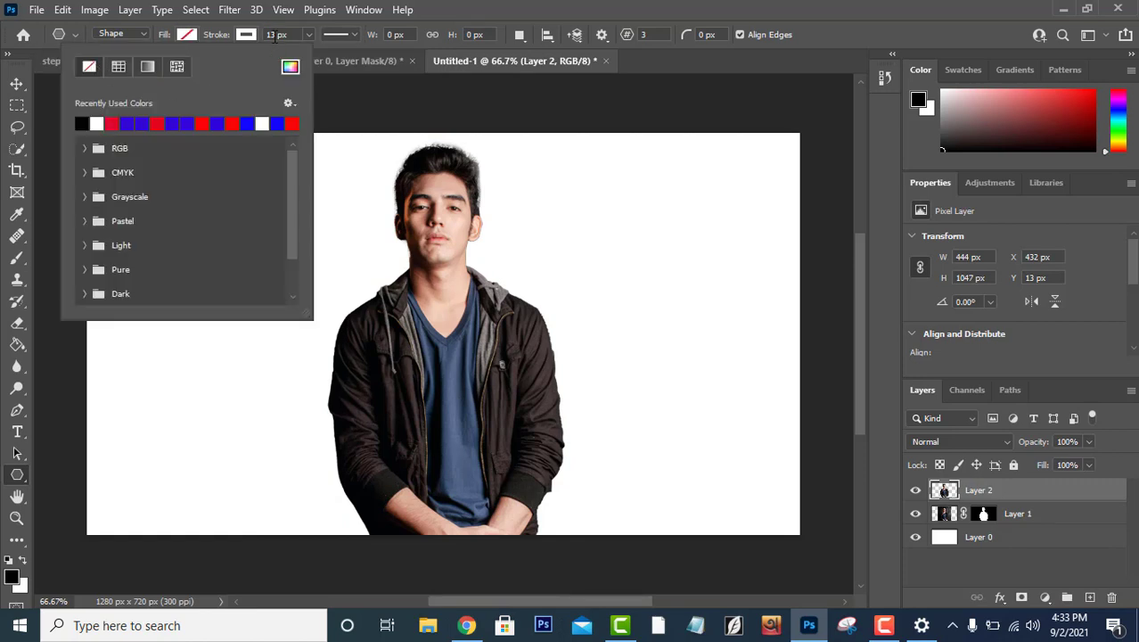
{"action": "left_click", "coordinate": [275, 36]}
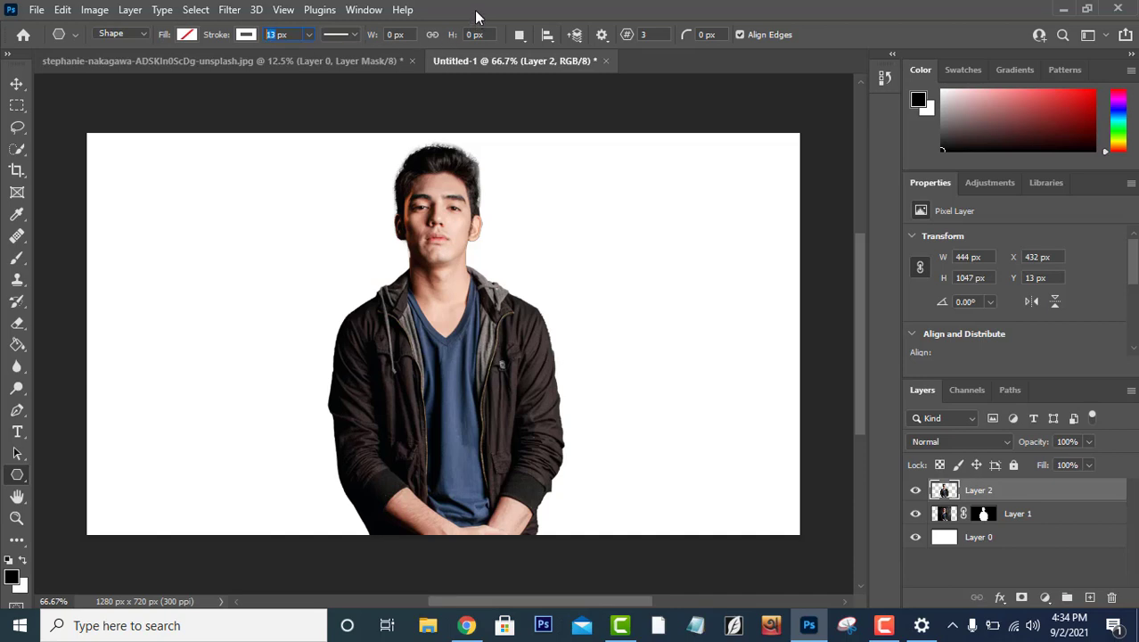
{"action": "left_click", "coordinate": [639, 34]}
{"action": "type", "text": "3"}
{"action": "left_click_drag", "start_coordinate": [295, 165], "coordinate": [618, 414]}
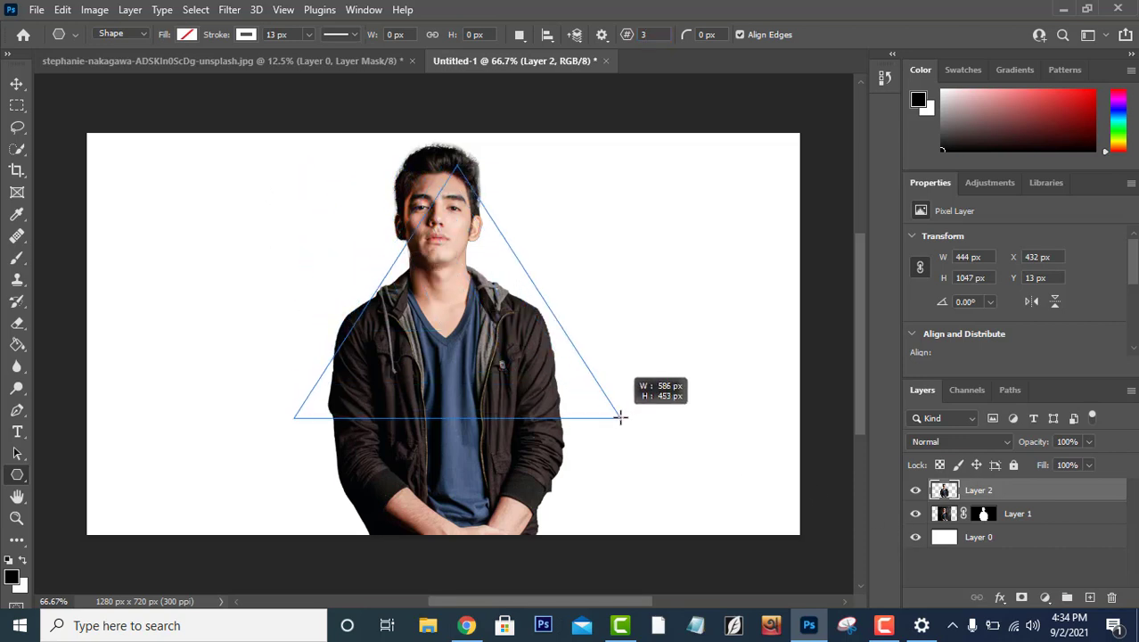
{"action": "left_click_drag", "start_coordinate": [619, 414], "coordinate": [619, 413]}
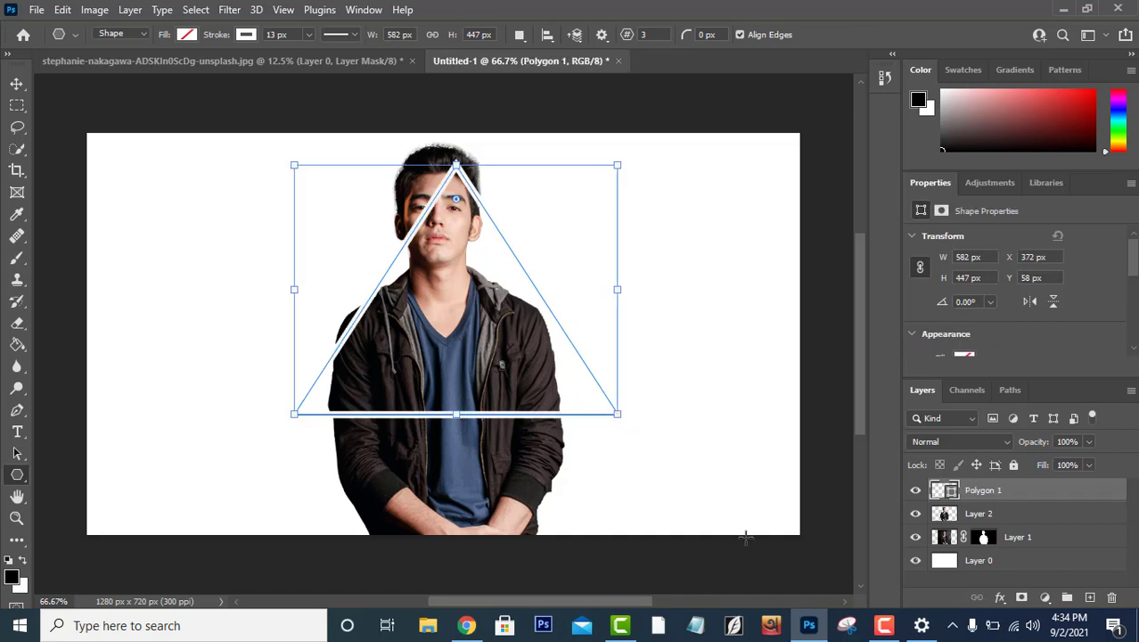
Step: Fill Layer 0 with black using the Paint Bucket
{"action": "left_click", "coordinate": [945, 563]}
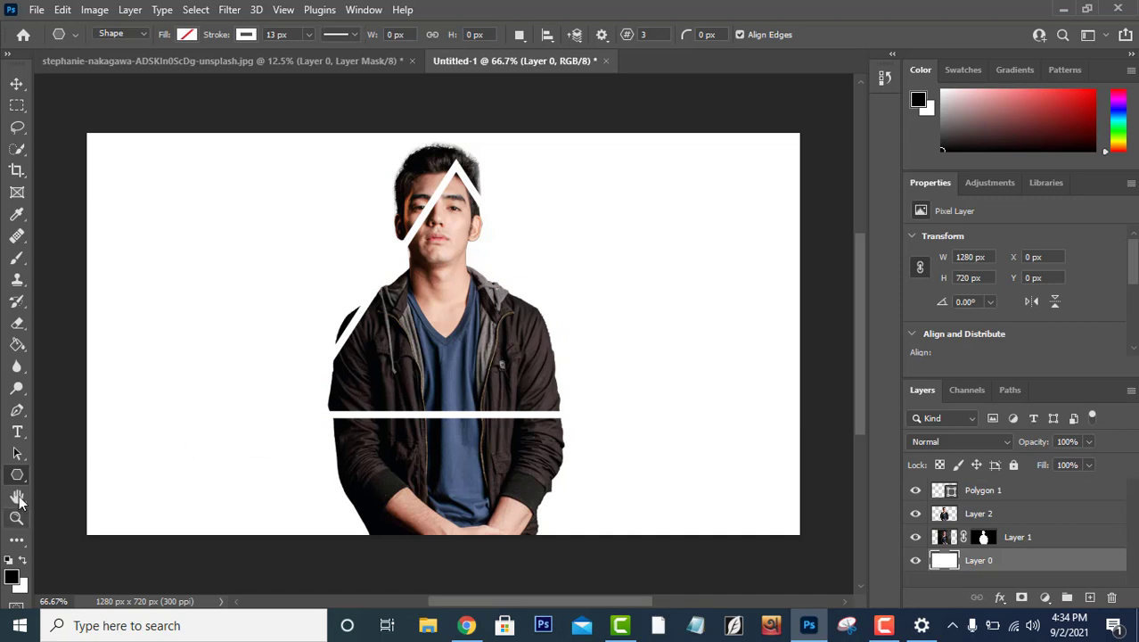
{"action": "left_click", "coordinate": [17, 345]}
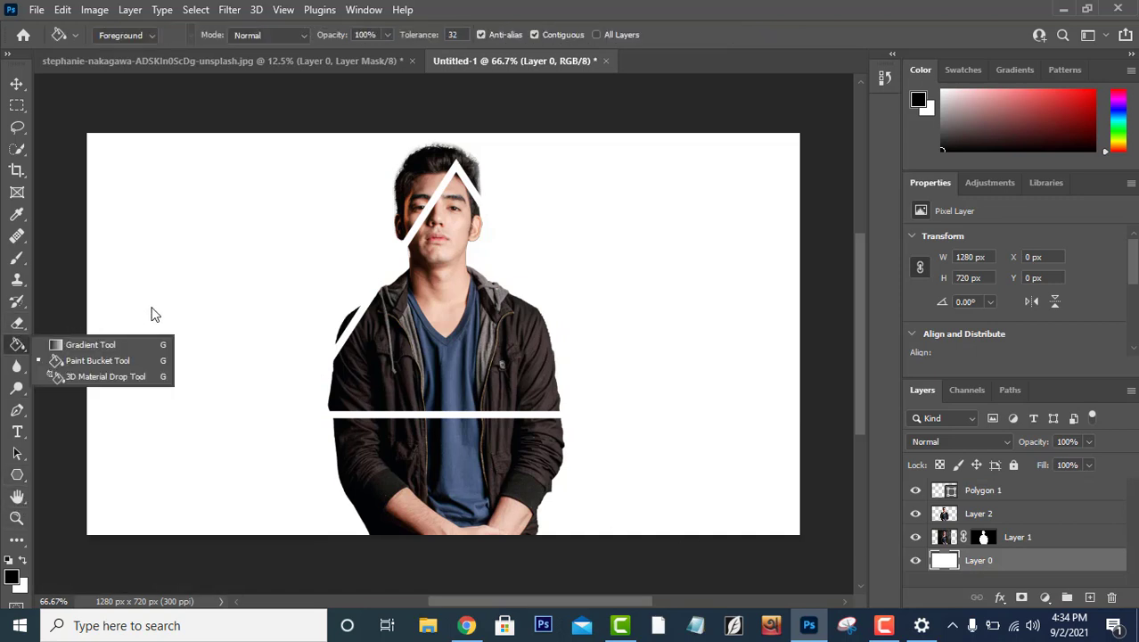
{"action": "left_click", "coordinate": [165, 301]}
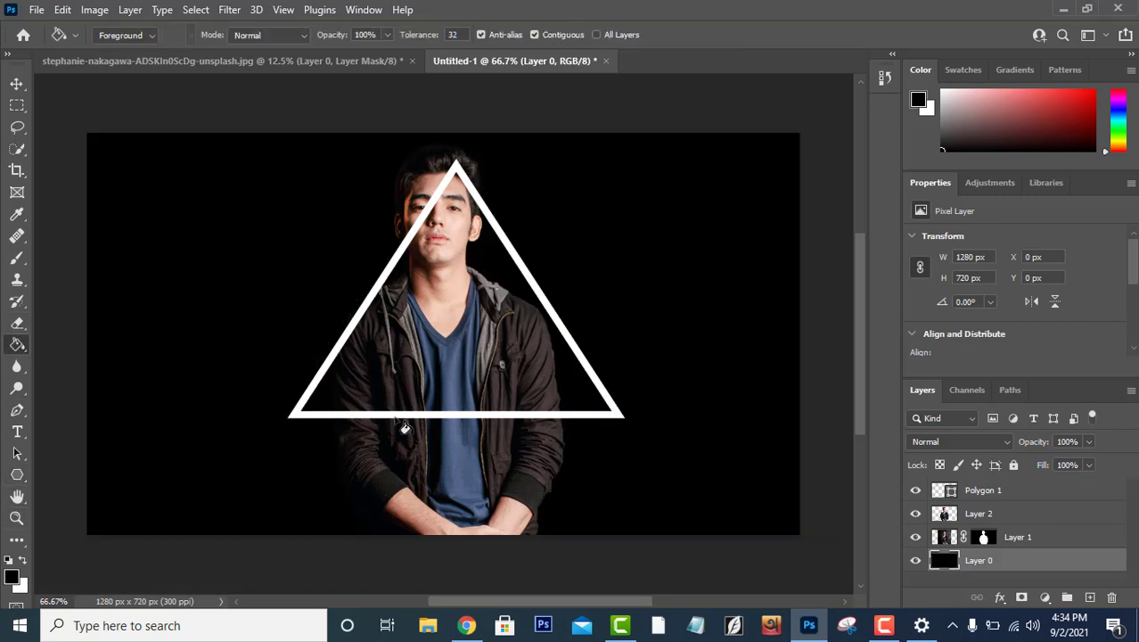
{"action": "left_click", "coordinate": [24, 82]}
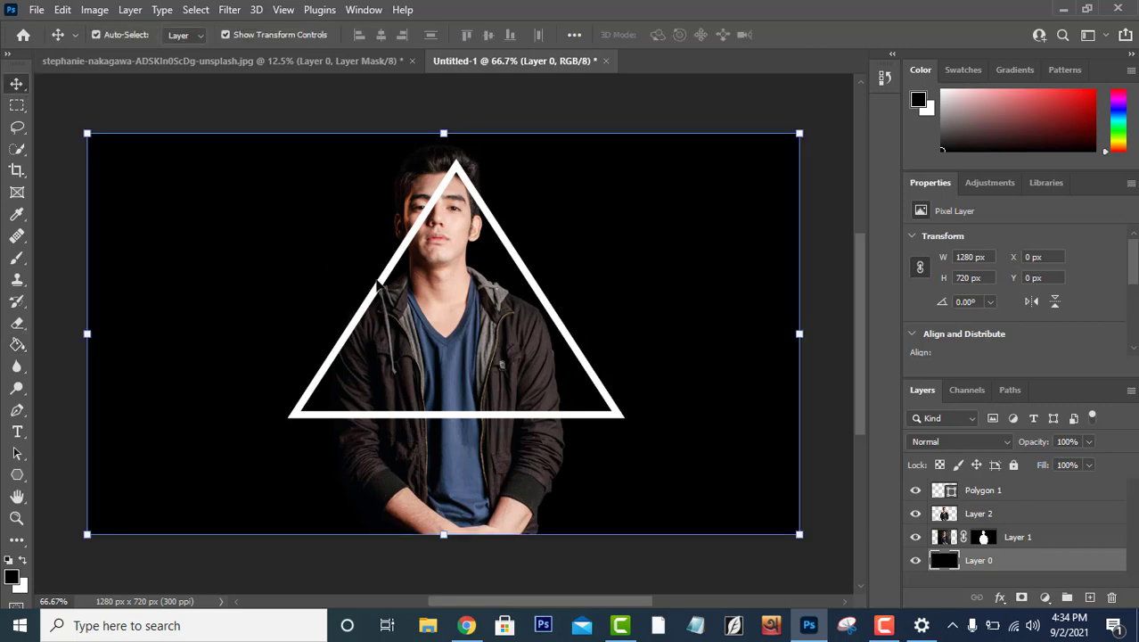
Step: Rotate the triangle 180° to point down and centre it lower over the man's chest
{"action": "left_click", "coordinate": [381, 283]}
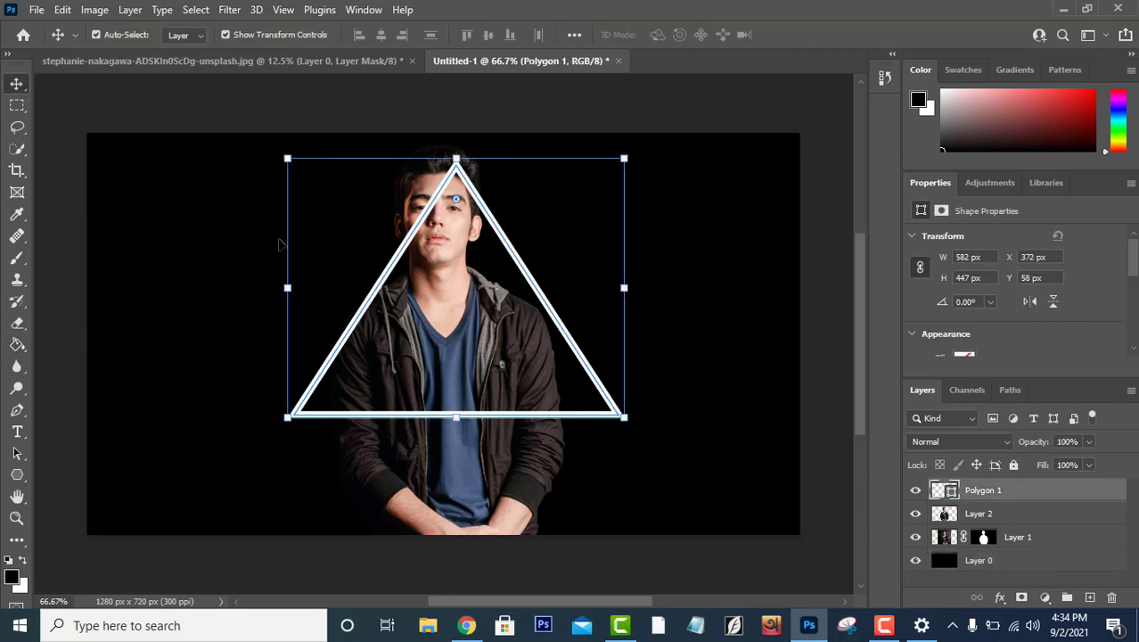
{"action": "left_click", "coordinate": [59, 12]}
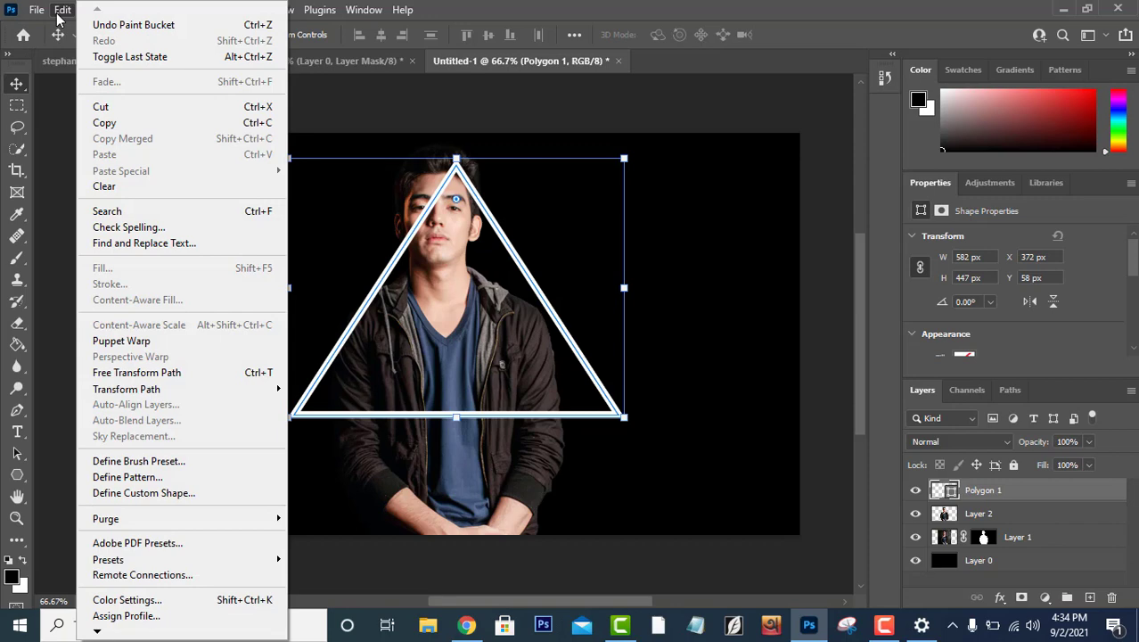
{"action": "mouse_move", "coordinate": [126, 388]}
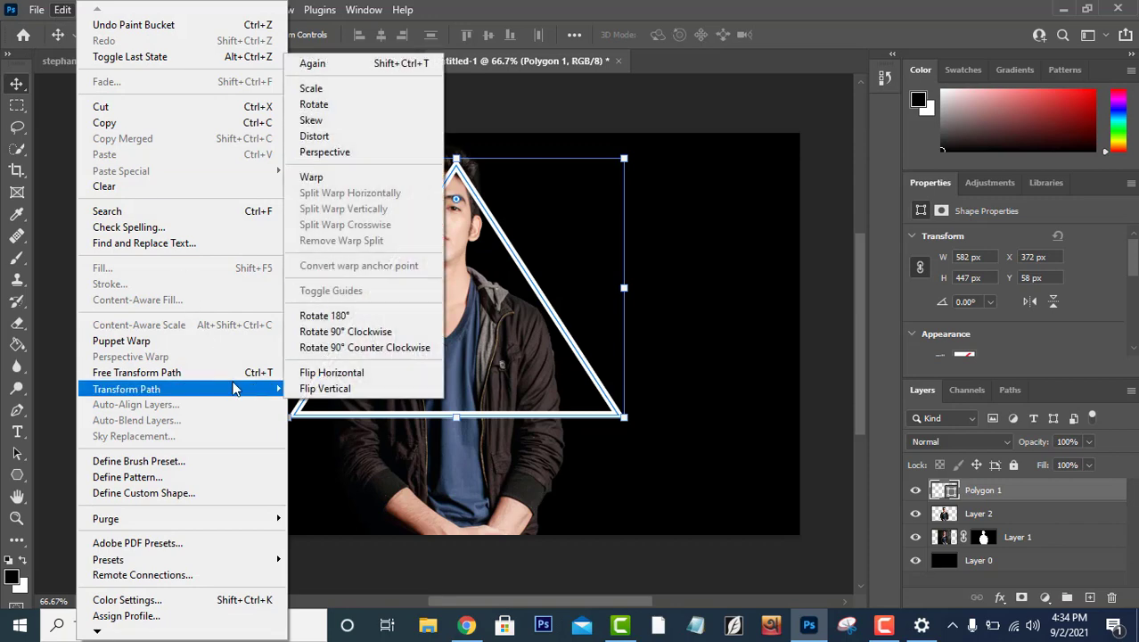
{"action": "left_click", "coordinate": [326, 316]}
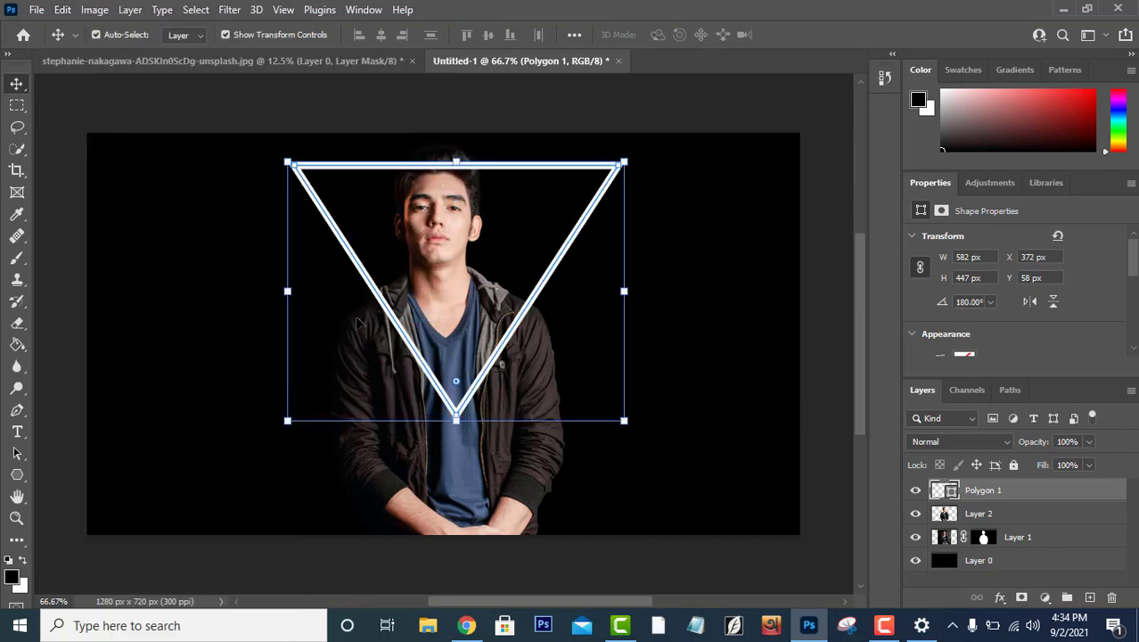
{"action": "left_click_drag", "start_coordinate": [503, 346], "coordinate": [486, 408]}
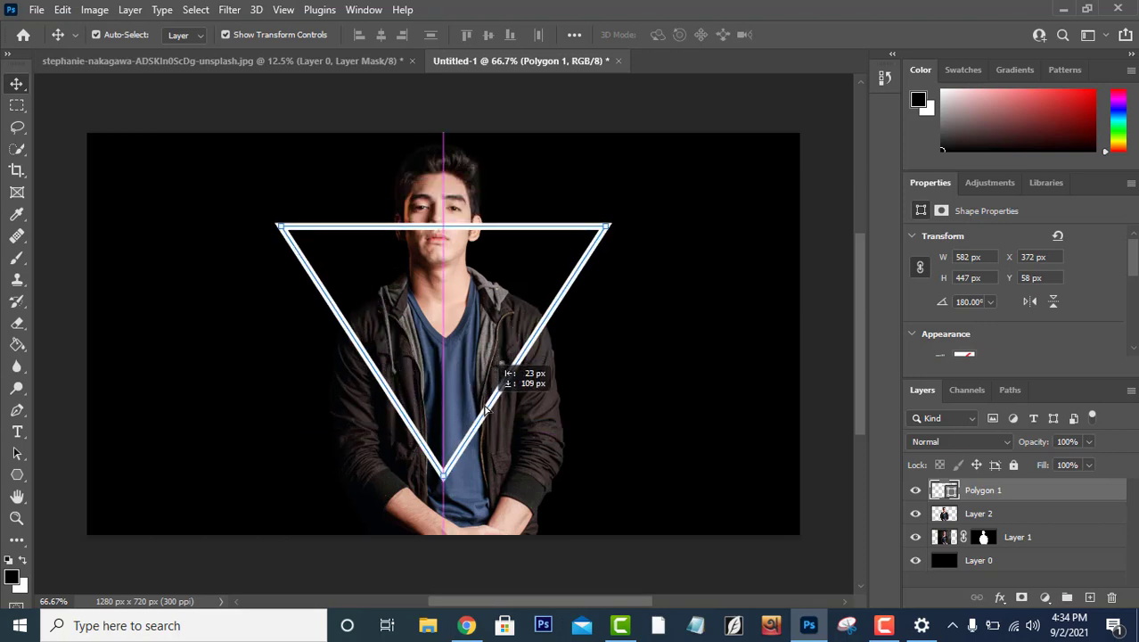
{"action": "left_click_drag", "start_coordinate": [486, 409], "coordinate": [486, 422]}
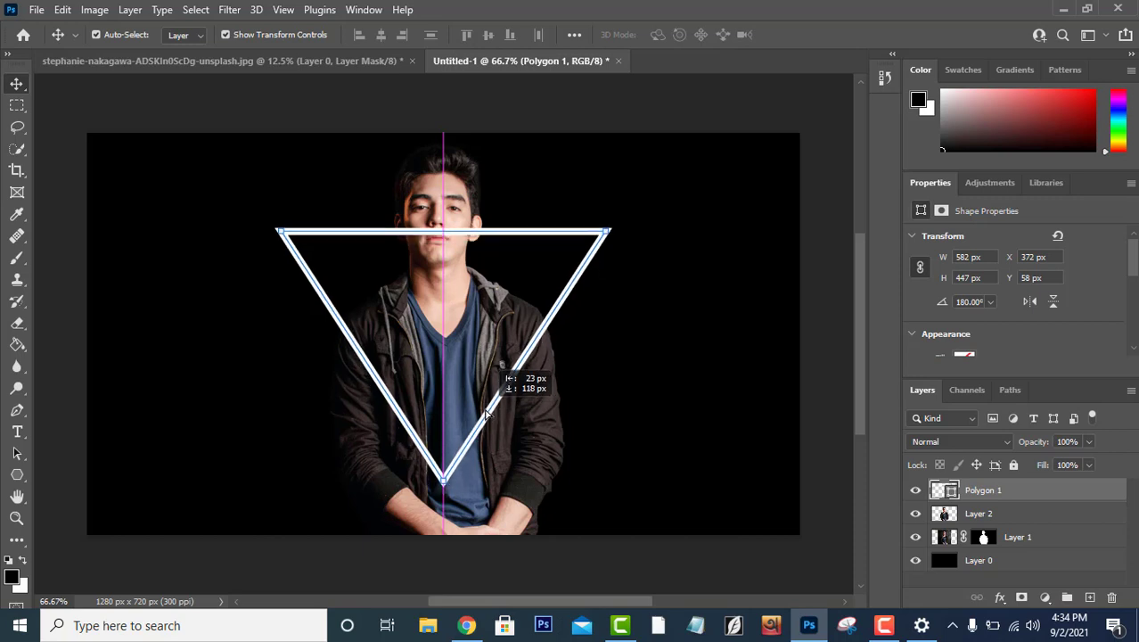
{"action": "left_click_drag", "start_coordinate": [486, 423], "coordinate": [485, 410]}
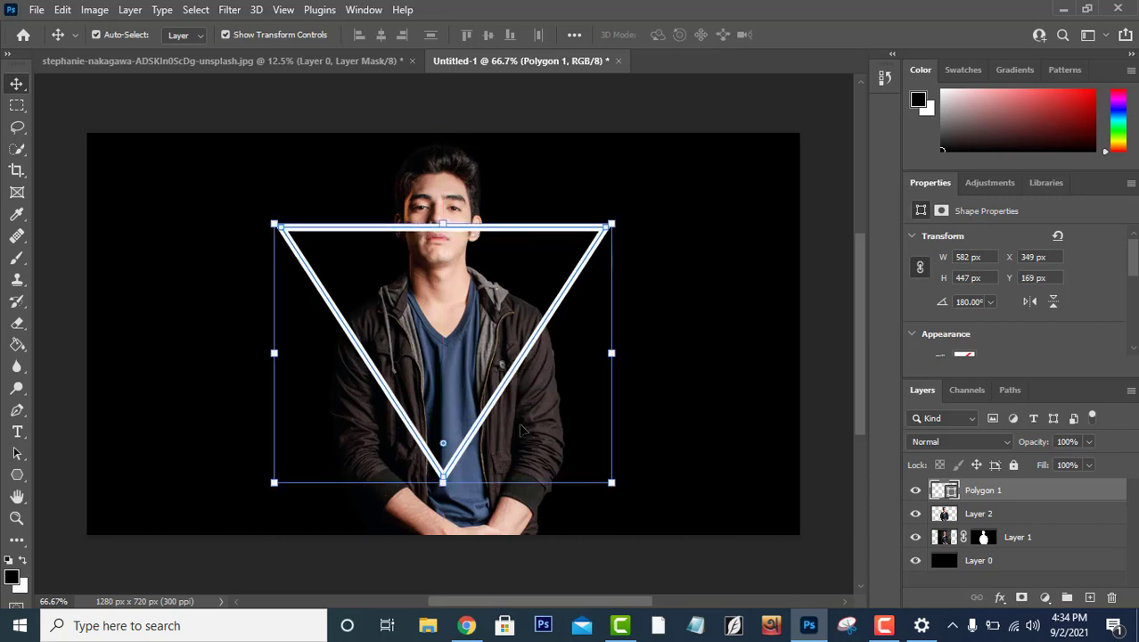
{"action": "left_click", "coordinate": [734, 358]}
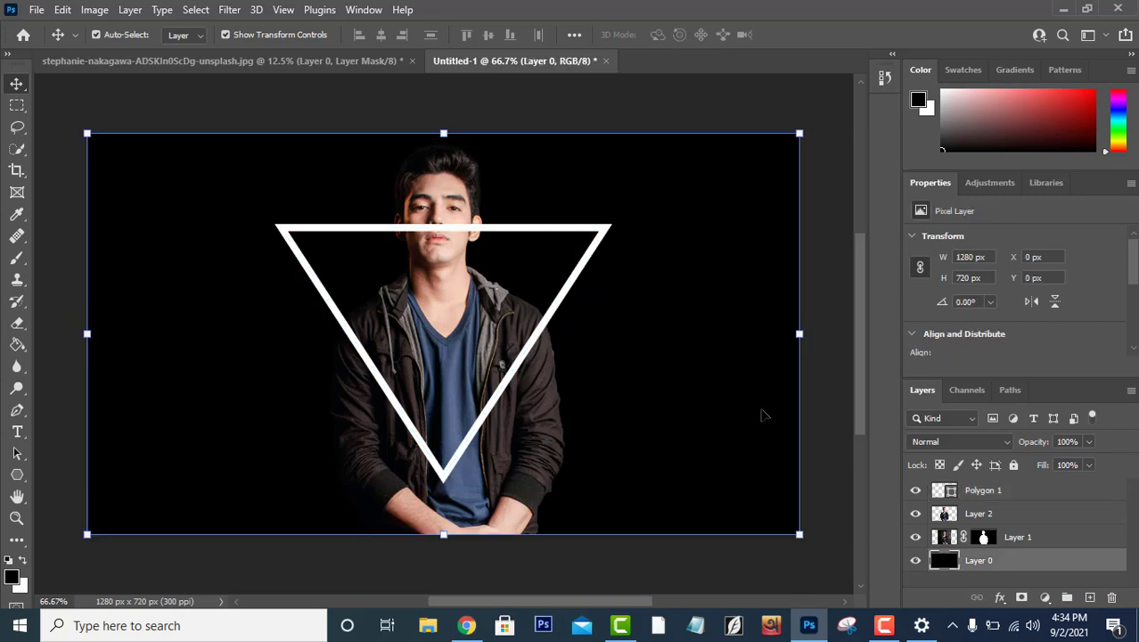
{"action": "left_click", "coordinate": [995, 496]}
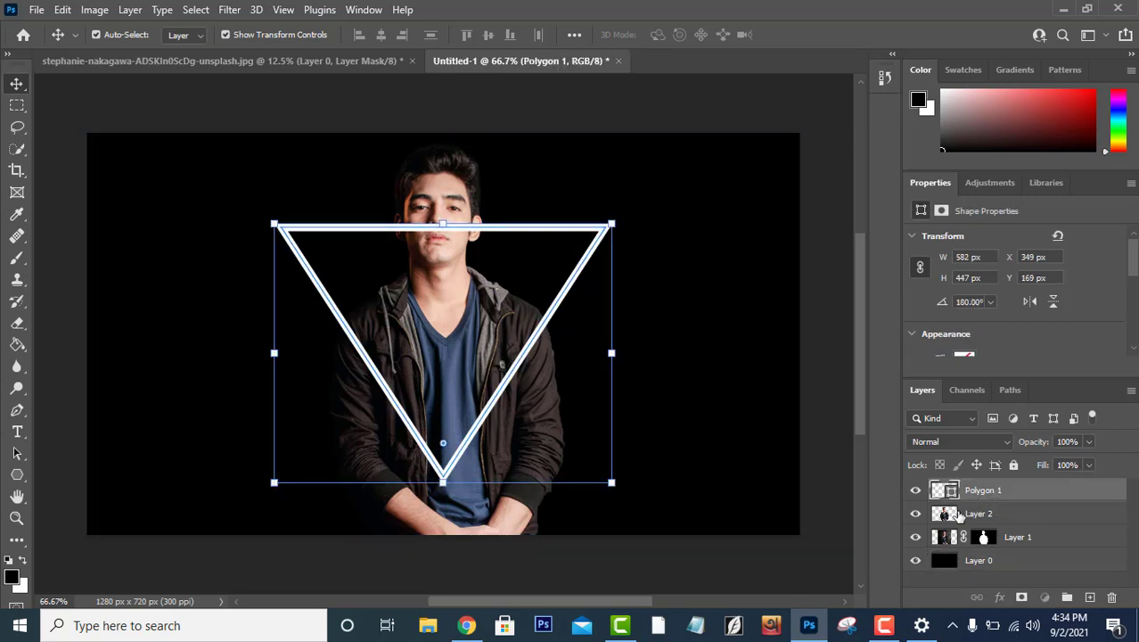
{"action": "left_click", "coordinate": [977, 515]}
Step: Move Layer 2 above Polygon 1 and erase its photo along the triangle's lower-left edge
{"action": "left_click_drag", "start_coordinate": [976, 515], "coordinate": [978, 497]}
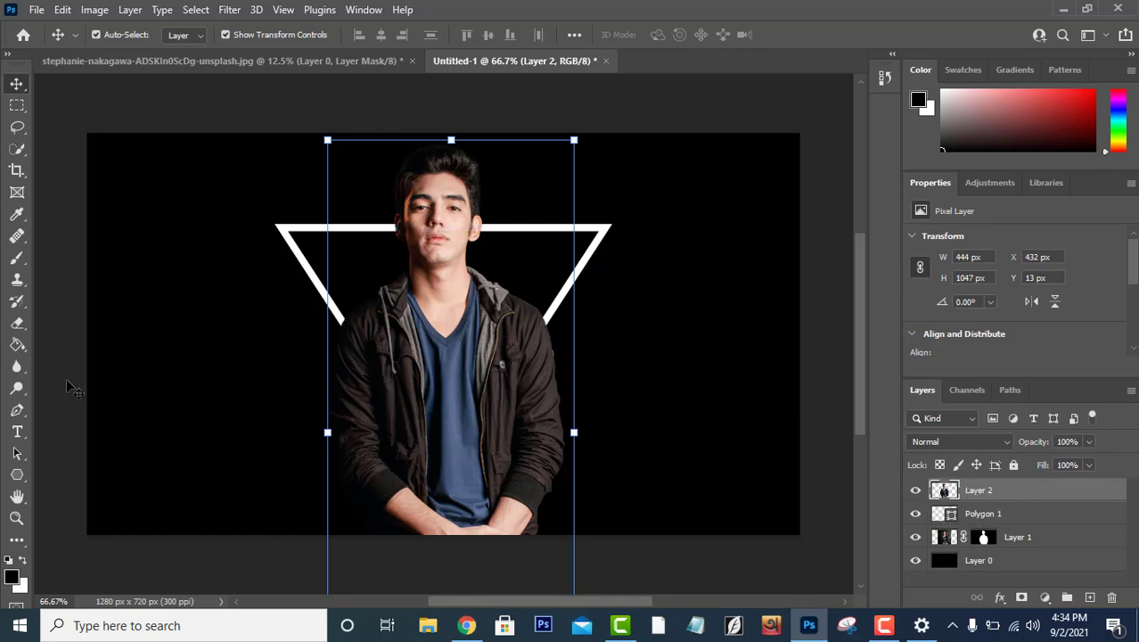
{"action": "left_click", "coordinate": [21, 345]}
{"action": "left_click", "coordinate": [17, 323]}
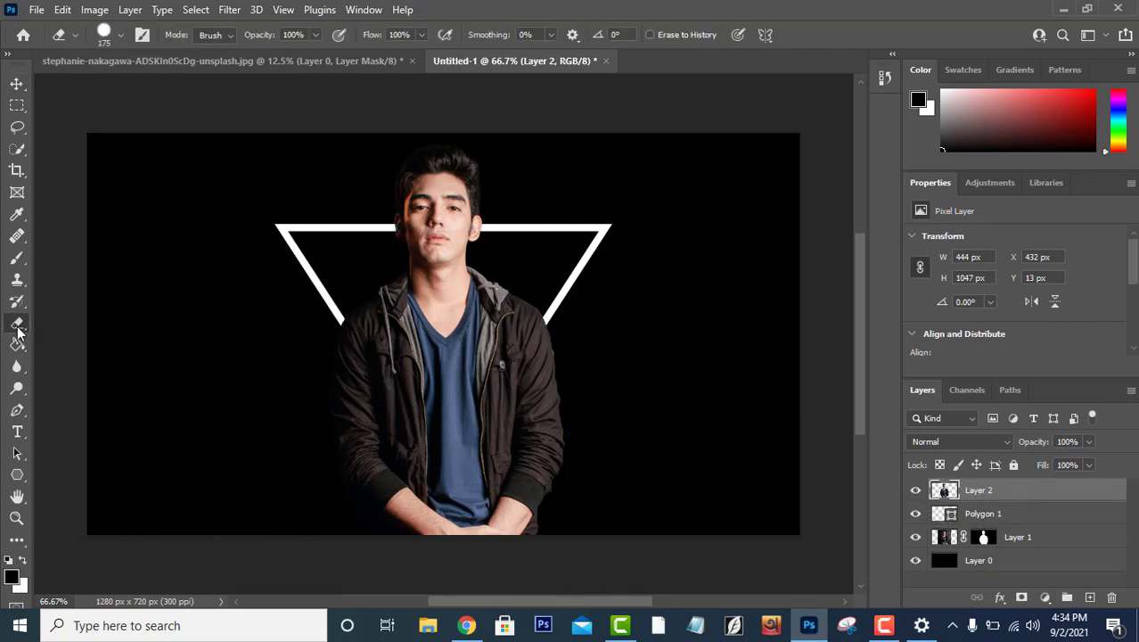
{"action": "right_click", "coordinate": [16, 322]}
{"action": "left_click", "coordinate": [87, 323]}
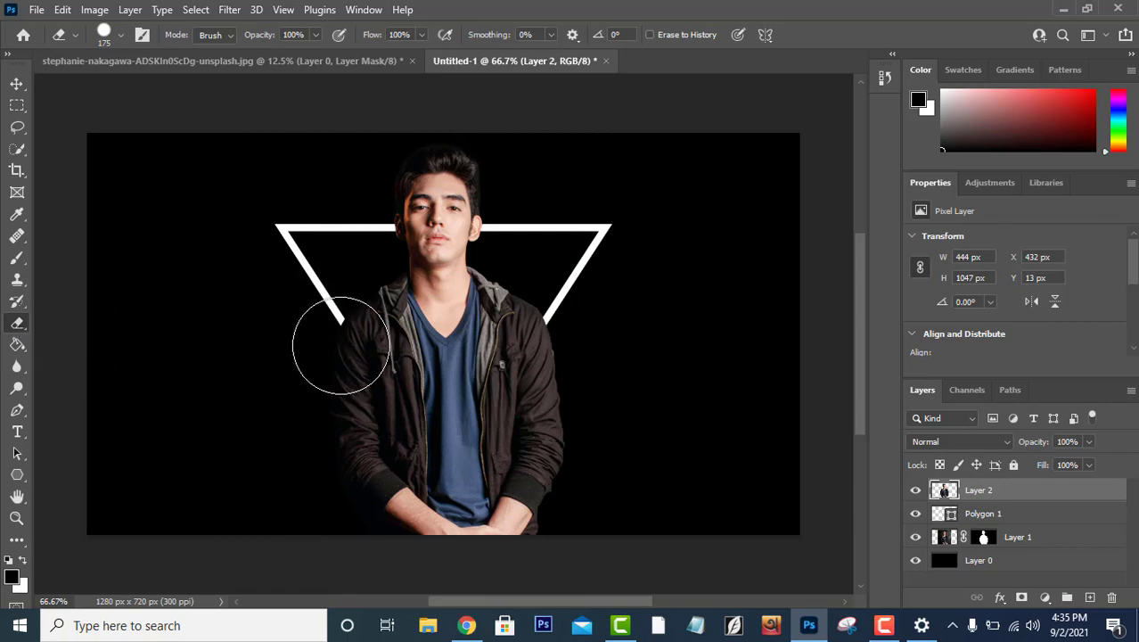
{"action": "mouse_move", "coordinate": [338, 349]}
{"action": "left_mouse_down"}
{"action": "mouse_move", "coordinate": [361, 369]}
{"action": "mouse_move", "coordinate": [534, 405]}
{"action": "mouse_move", "coordinate": [530, 361]}
{"action": "left_mouse_up"}
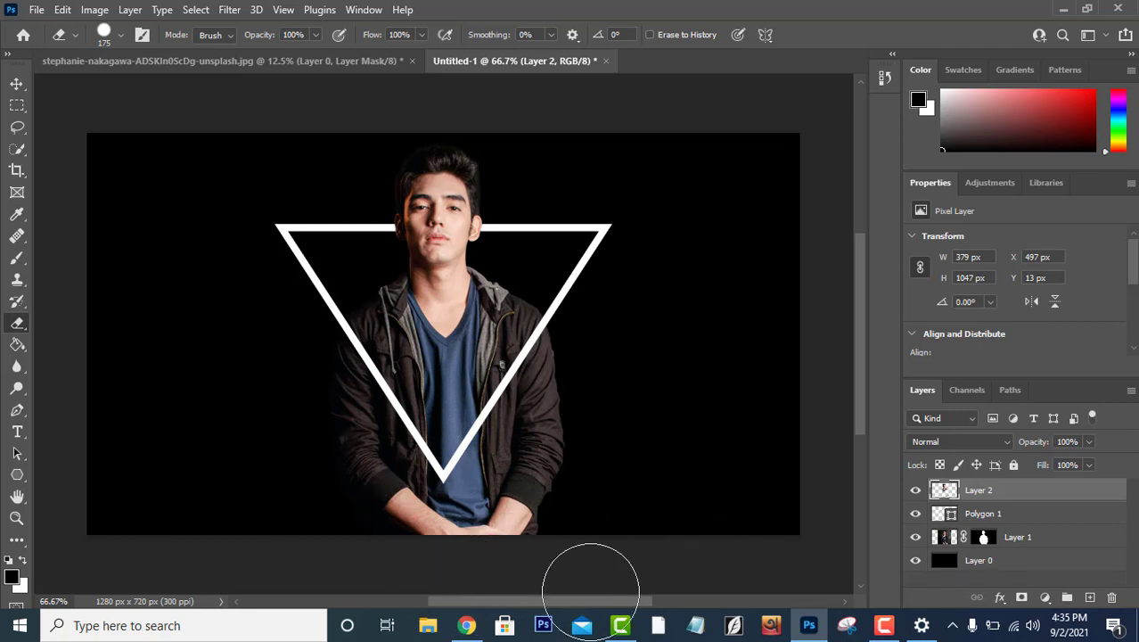
Step: On Layer 1, erase the jacket, shirt, hands and sleeves outside the triangle
{"action": "key", "text": "ctrl+plus"}
{"action": "key", "text": "ctrl+plus"}
{"action": "scroll", "coordinate": [661, 547], "scroll_direction": "down", "scroll_amount": 2}
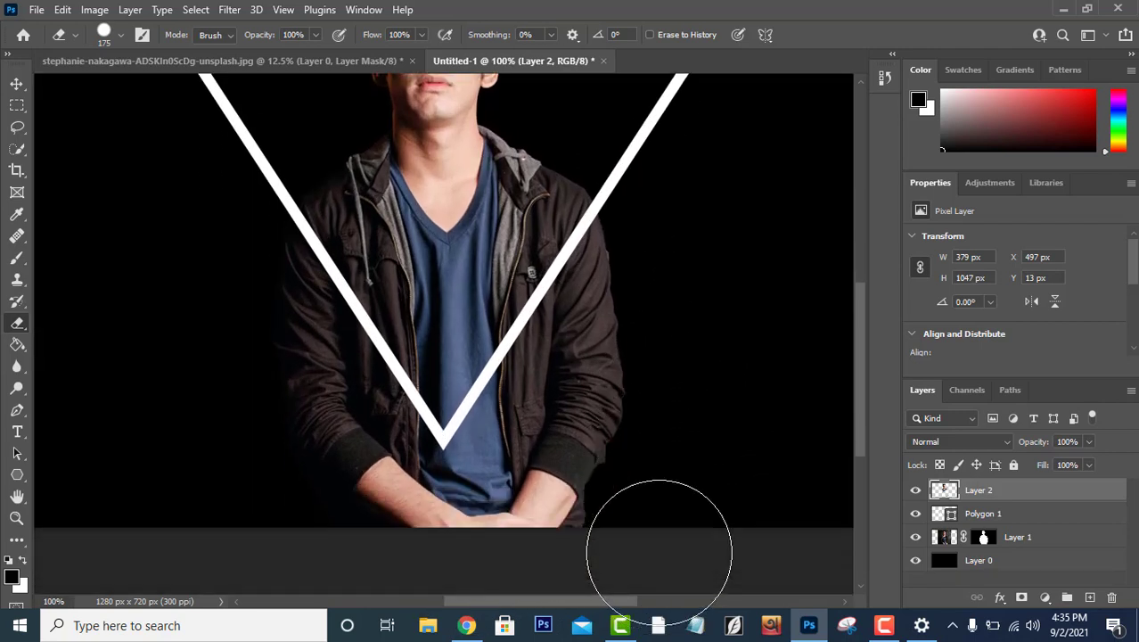
{"action": "left_click", "coordinate": [941, 541]}
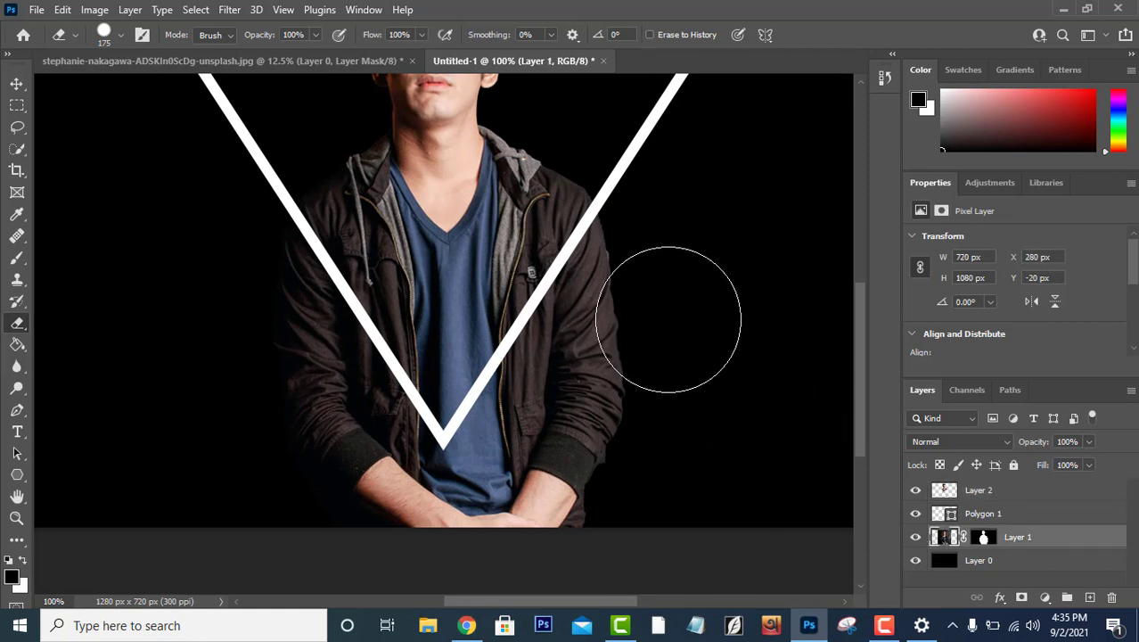
{"action": "mouse_move", "coordinate": [642, 272]}
{"action": "left_mouse_down"}
{"action": "mouse_move", "coordinate": [623, 287]}
{"action": "mouse_move", "coordinate": [630, 298]}
{"action": "mouse_move", "coordinate": [611, 348]}
{"action": "mouse_move", "coordinate": [533, 516]}
{"action": "mouse_move", "coordinate": [571, 383]}
{"action": "left_mouse_up"}
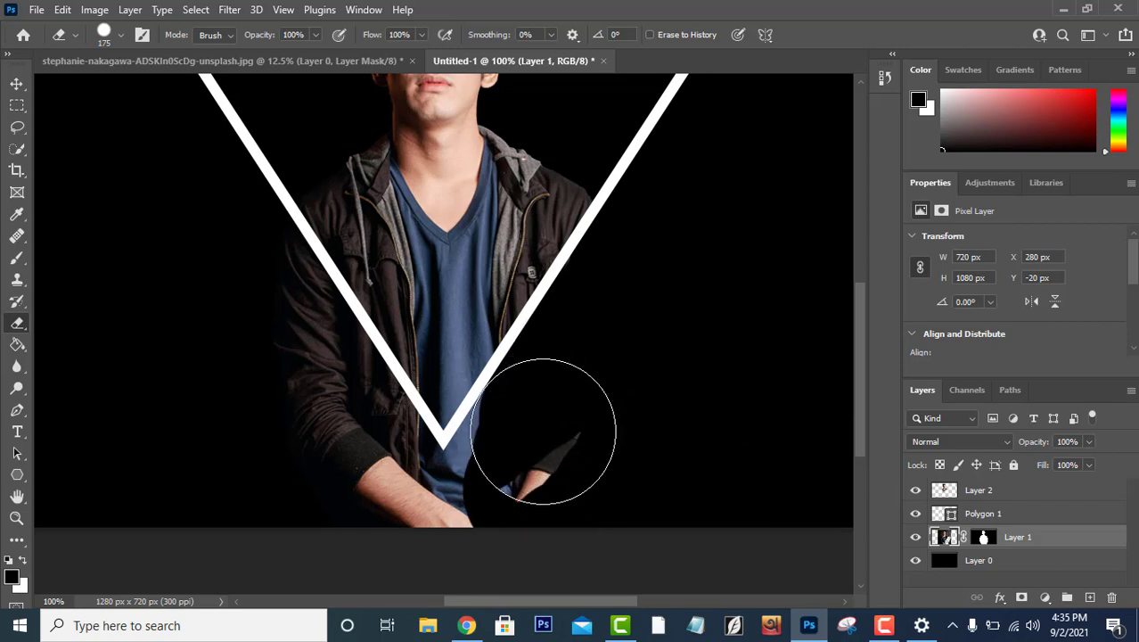
{"action": "left_click_drag", "start_coordinate": [521, 464], "coordinate": [472, 521]}
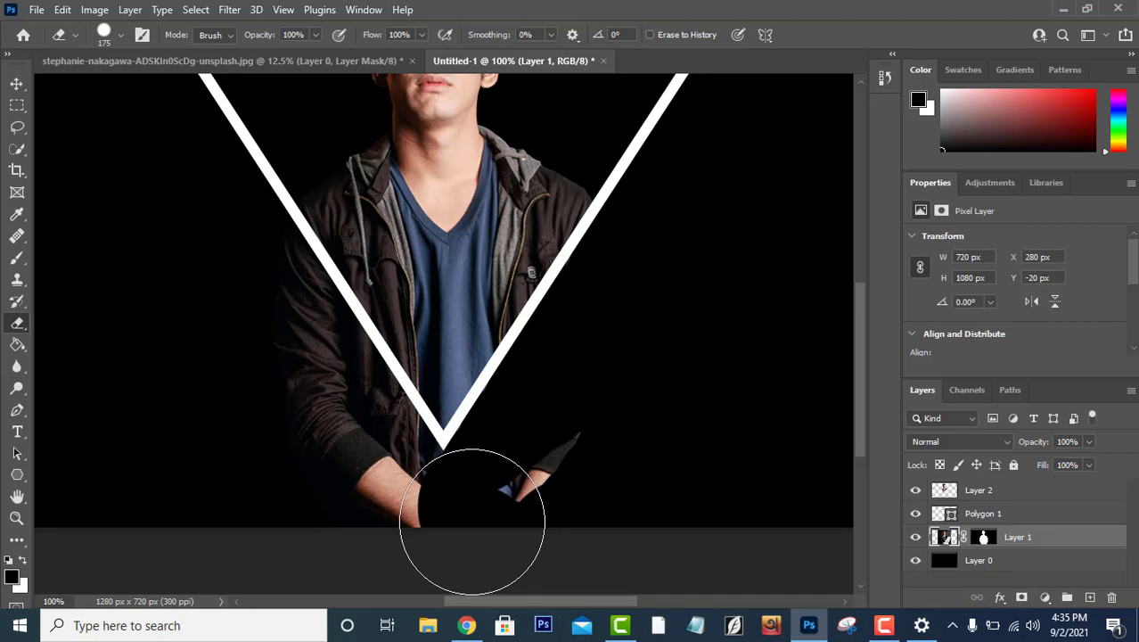
{"action": "mouse_move", "coordinate": [528, 496]}
{"action": "left_mouse_down"}
{"action": "mouse_move", "coordinate": [444, 509]}
{"action": "mouse_move", "coordinate": [406, 483]}
{"action": "mouse_move", "coordinate": [383, 486]}
{"action": "mouse_move", "coordinate": [347, 423]}
{"action": "left_mouse_up"}
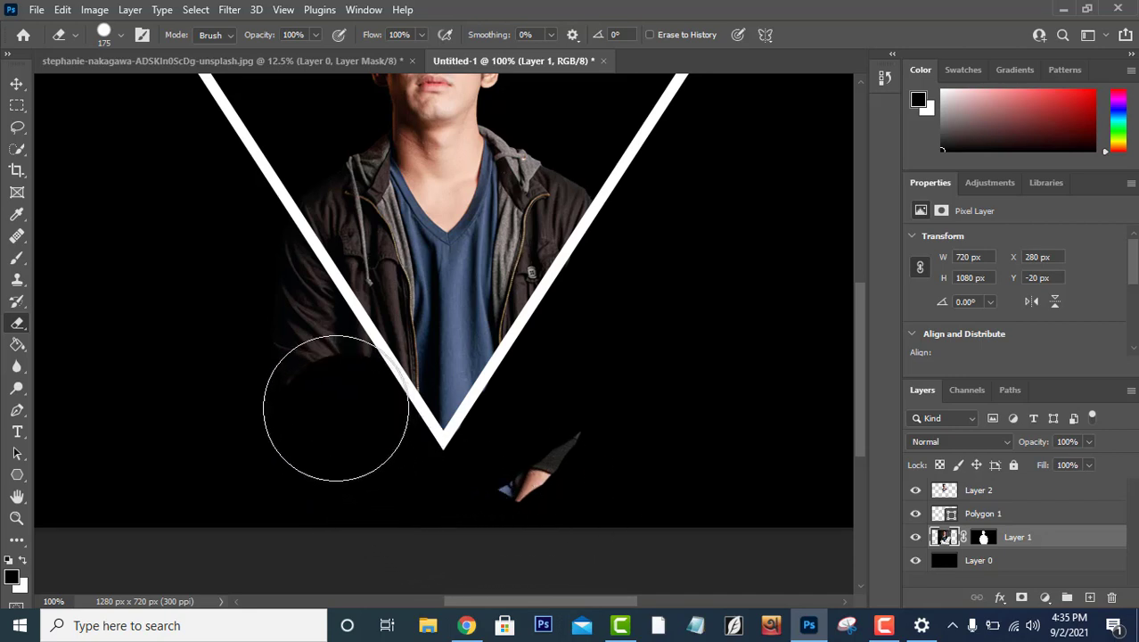
{"action": "mouse_move", "coordinate": [223, 268]}
{"action": "left_mouse_down"}
{"action": "mouse_move", "coordinate": [254, 285]}
{"action": "mouse_move", "coordinate": [314, 382]}
{"action": "left_mouse_up"}
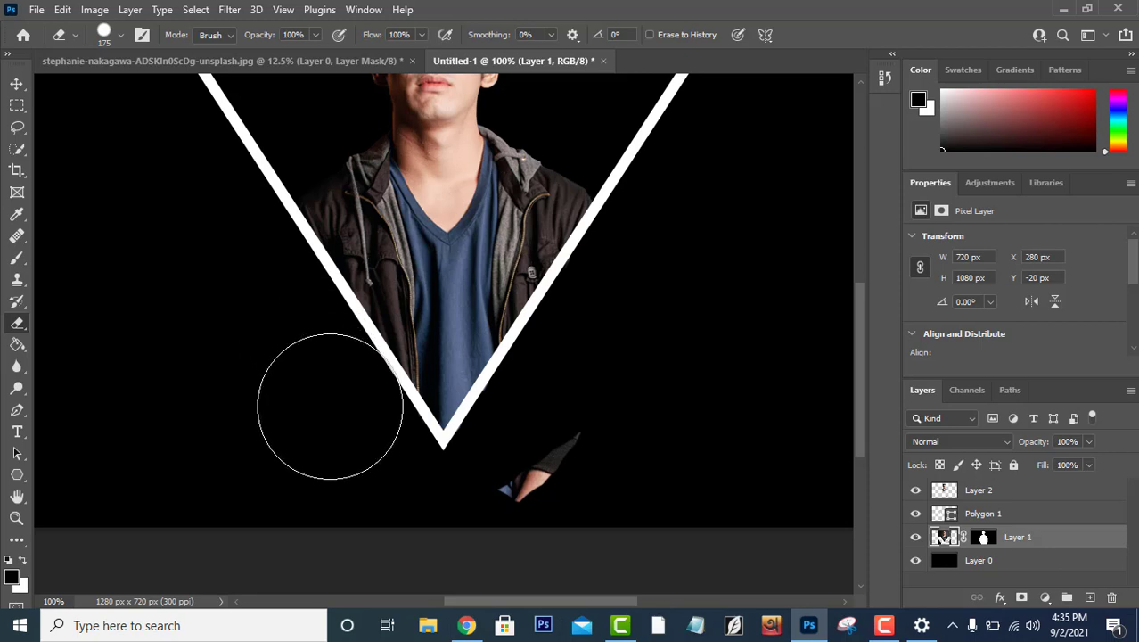
{"action": "left_click", "coordinate": [951, 492]}
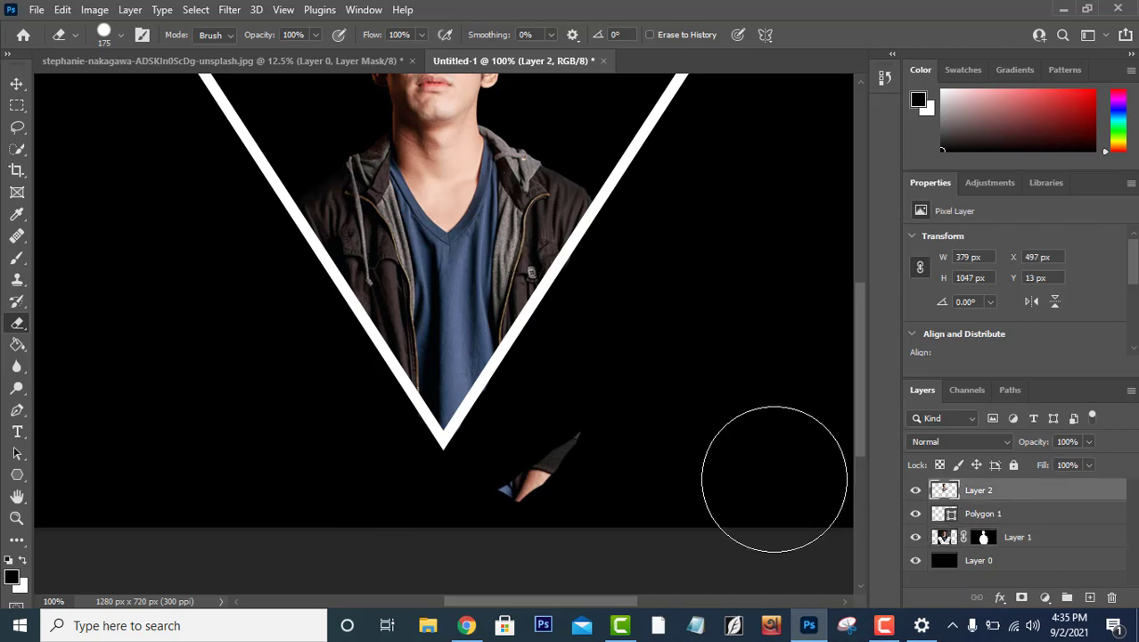
{"action": "scroll", "coordinate": [642, 477], "scroll_direction": "up", "scroll_amount": 3}
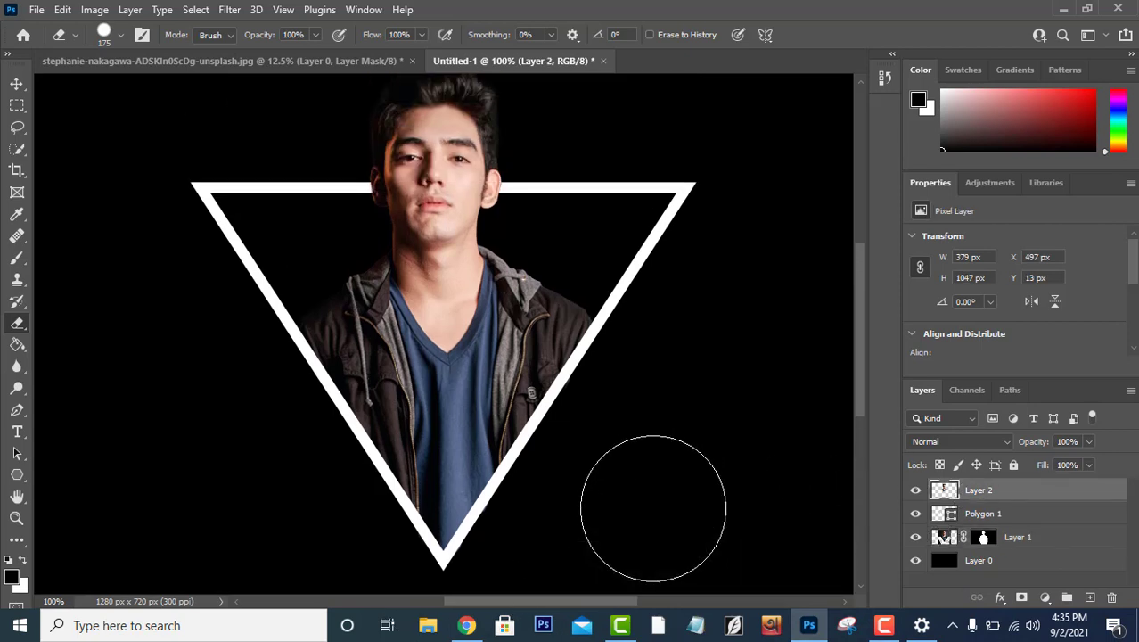
{"action": "key", "text": "ctrl+minus"}
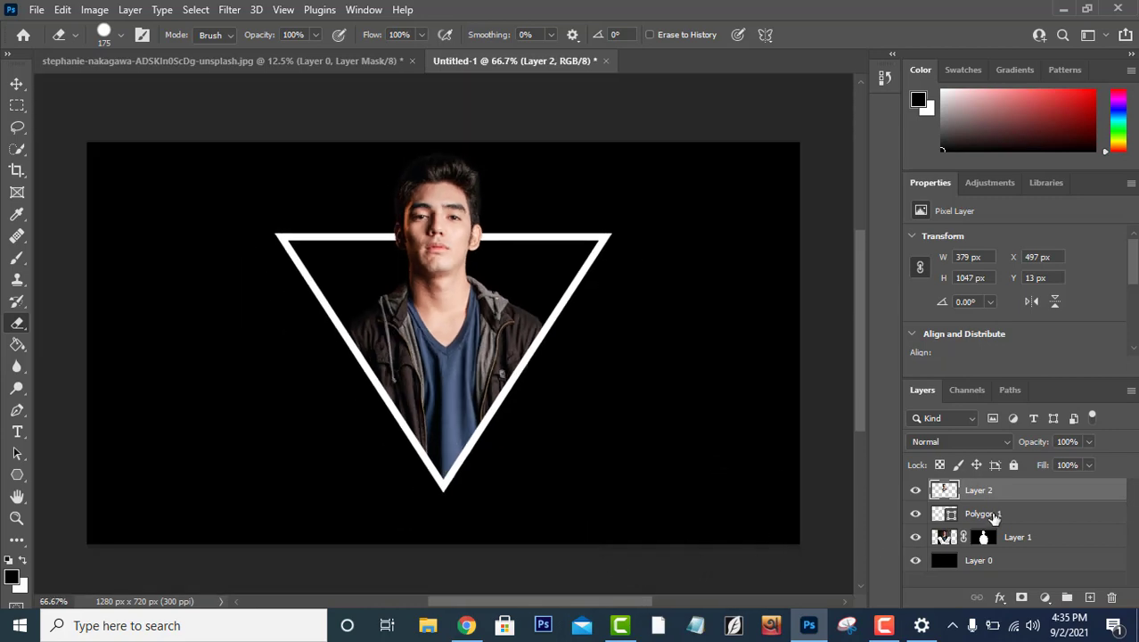
Step: Add a 10 px outside gradient Stroke style to Polygon 1 and open its gradient
{"action": "left_click", "coordinate": [994, 516]}
{"action": "right_click", "coordinate": [994, 516]}
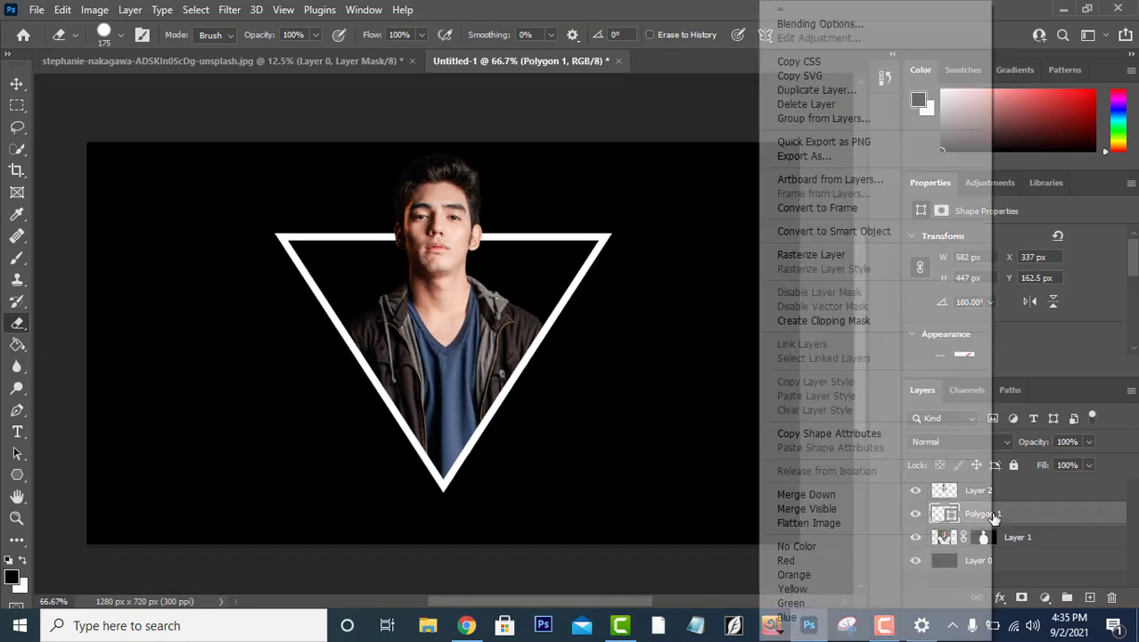
{"action": "left_click", "coordinate": [872, 31]}
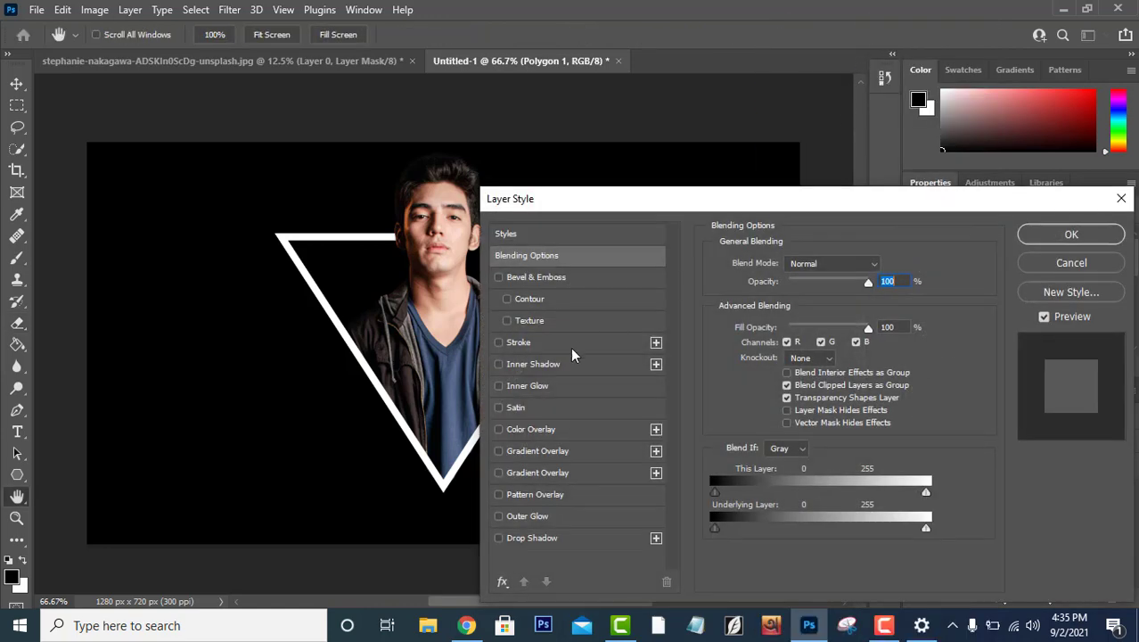
{"action": "left_click", "coordinate": [536, 343]}
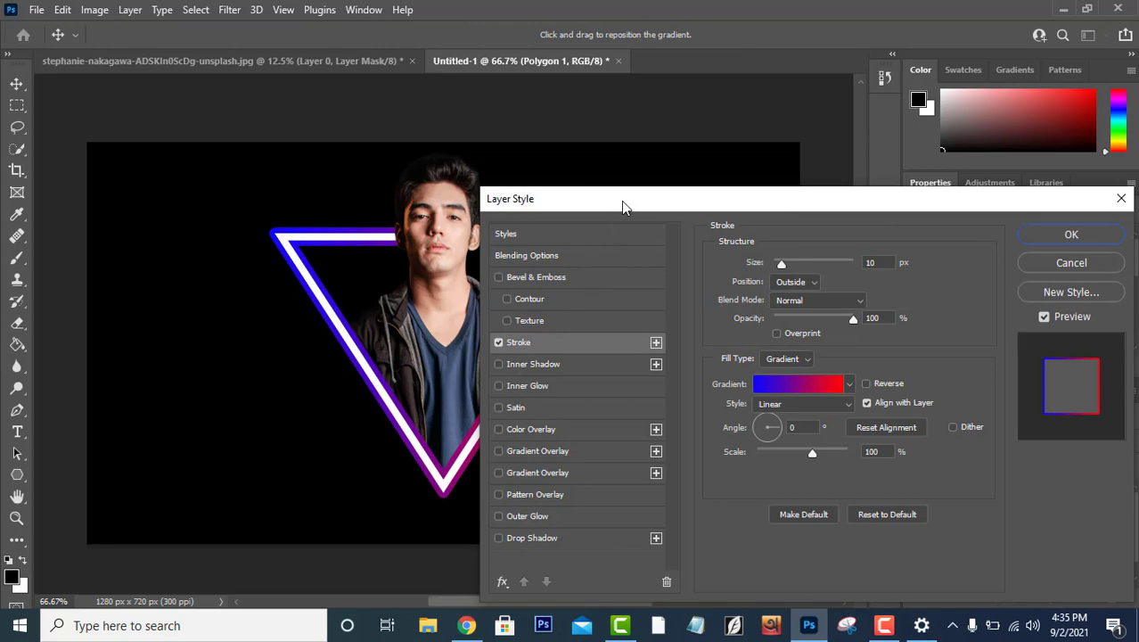
{"action": "left_click_drag", "start_coordinate": [622, 201], "coordinate": [787, 219]}
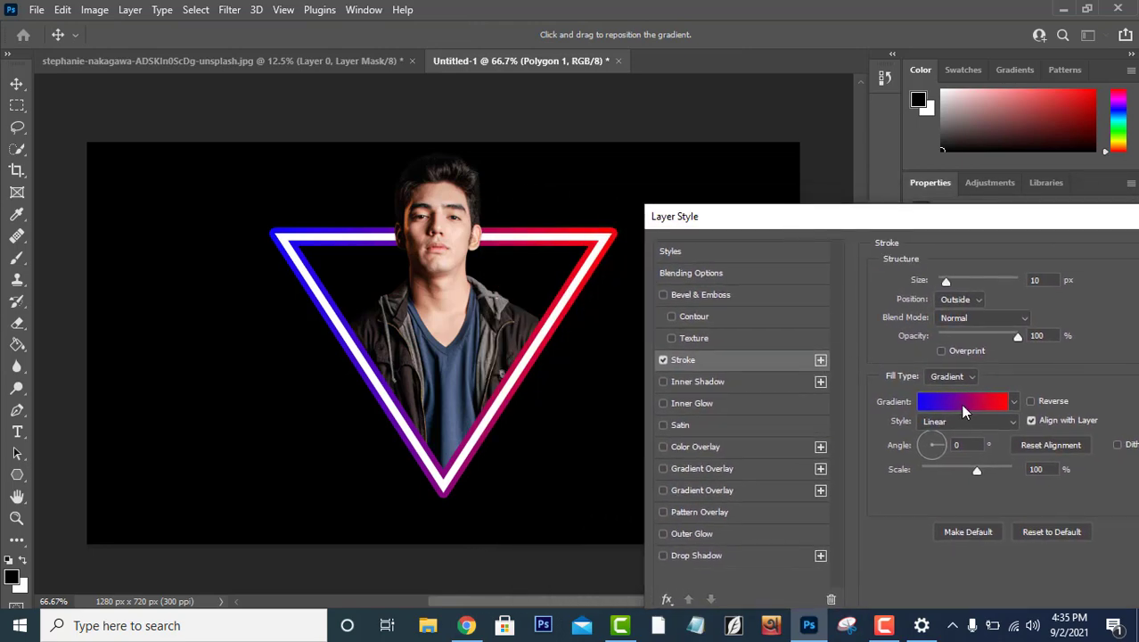
{"action": "left_click", "coordinate": [962, 405]}
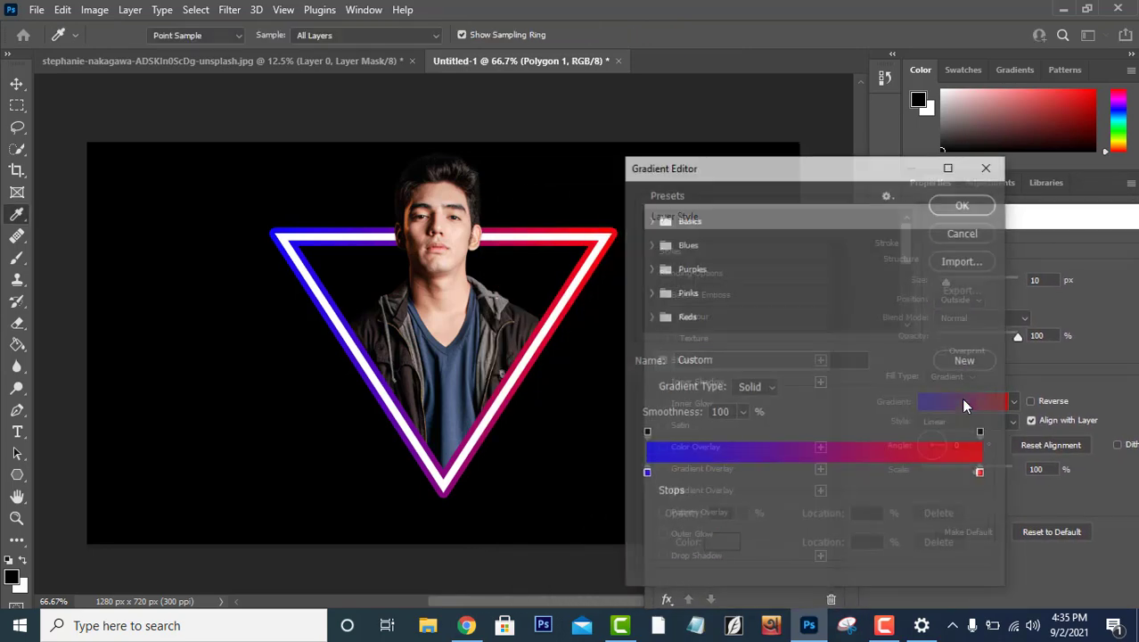
Step: Keep the gradient's red stop at fe0505
{"action": "left_click", "coordinate": [982, 475]}
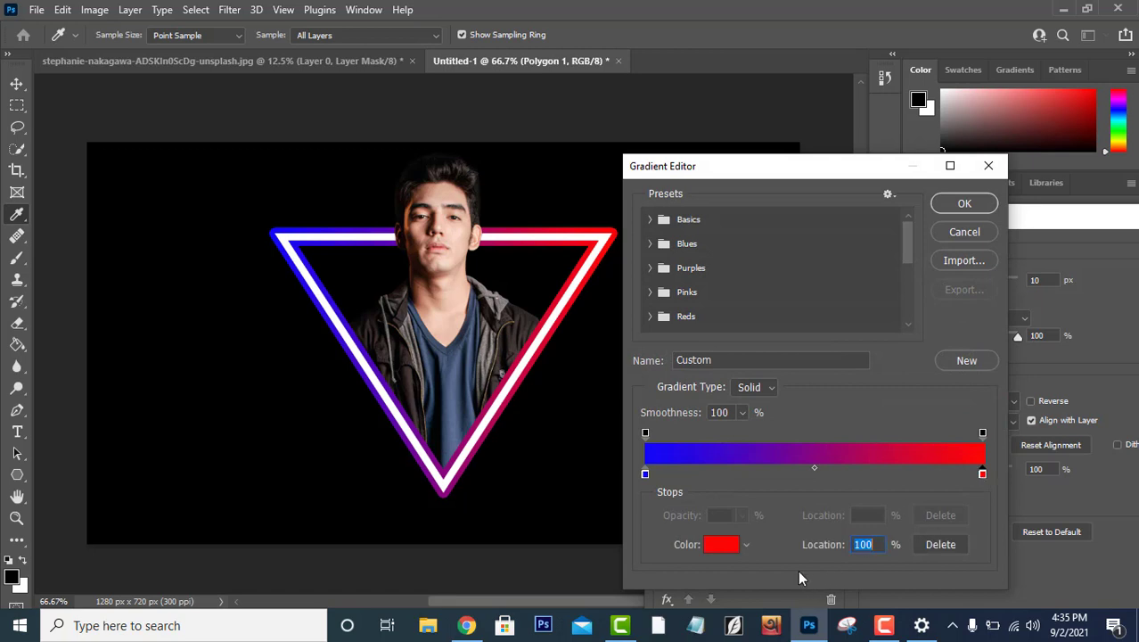
{"action": "left_click", "coordinate": [728, 547]}
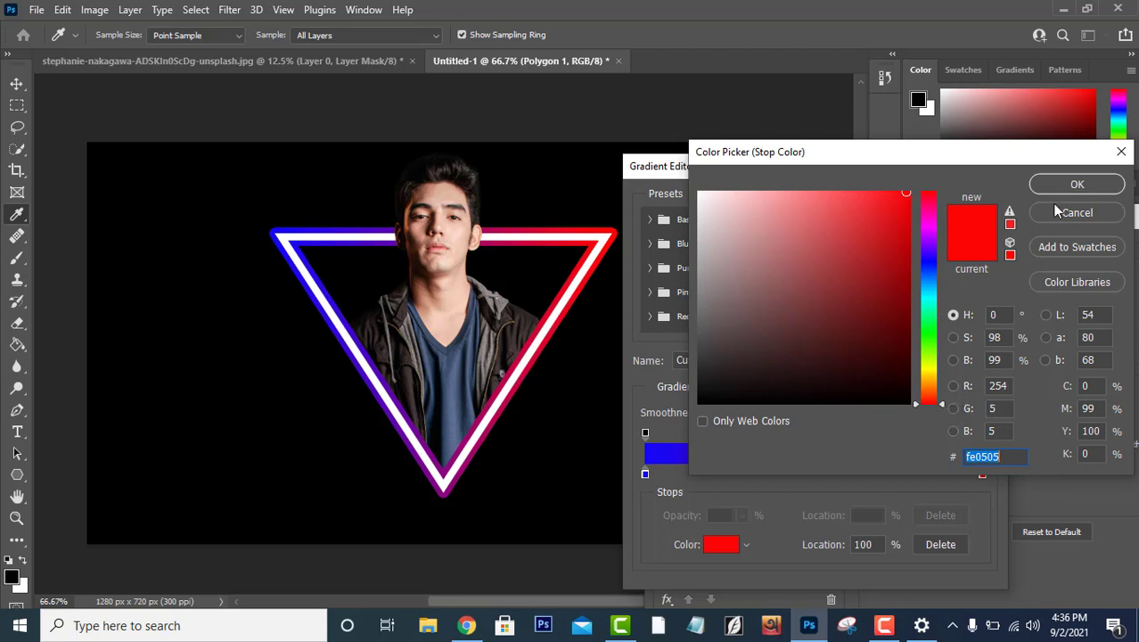
{"action": "left_click", "coordinate": [934, 192]}
{"action": "left_click", "coordinate": [934, 192]}
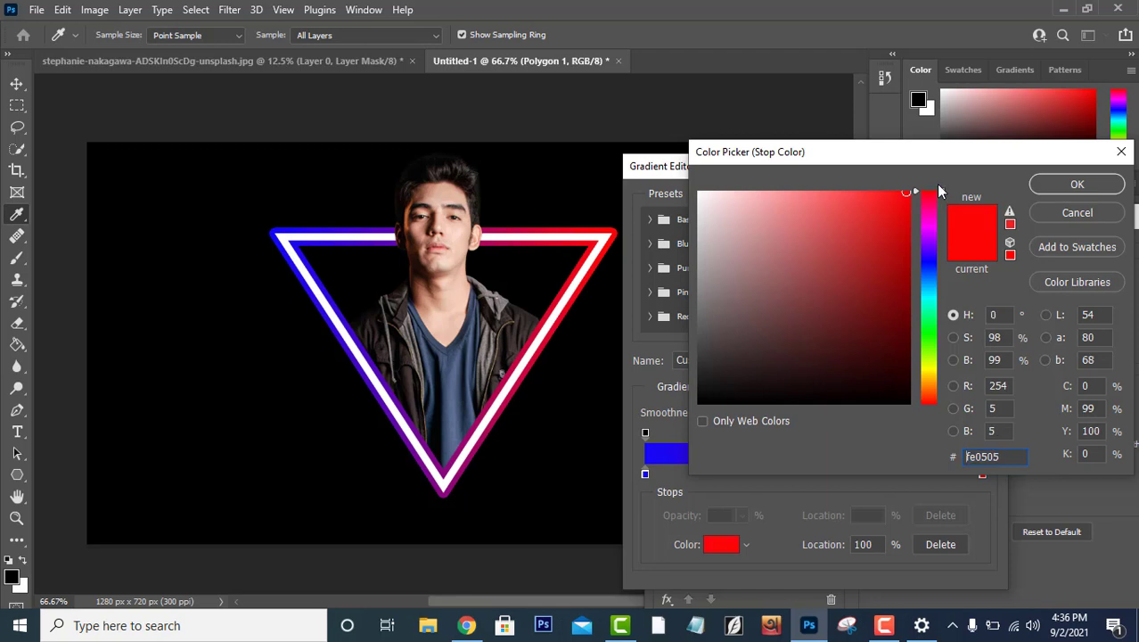
{"action": "left_click", "coordinate": [1078, 185]}
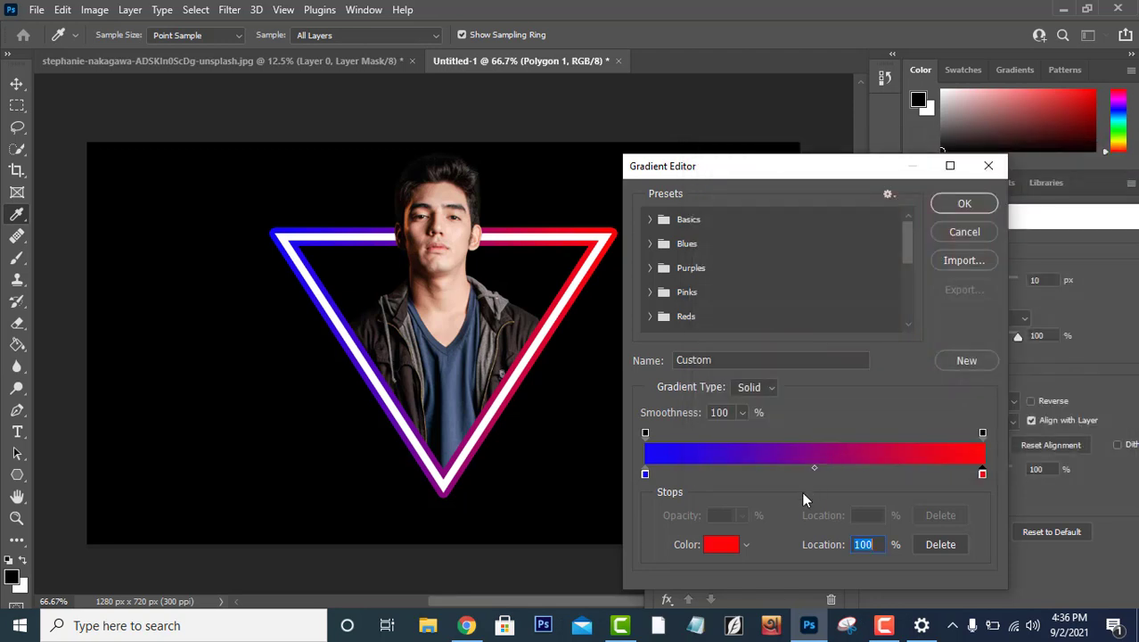
Step: Set the blue stop to 0c07f8, then saturate it to deep blue 0903f8
{"action": "left_click", "coordinate": [645, 474]}
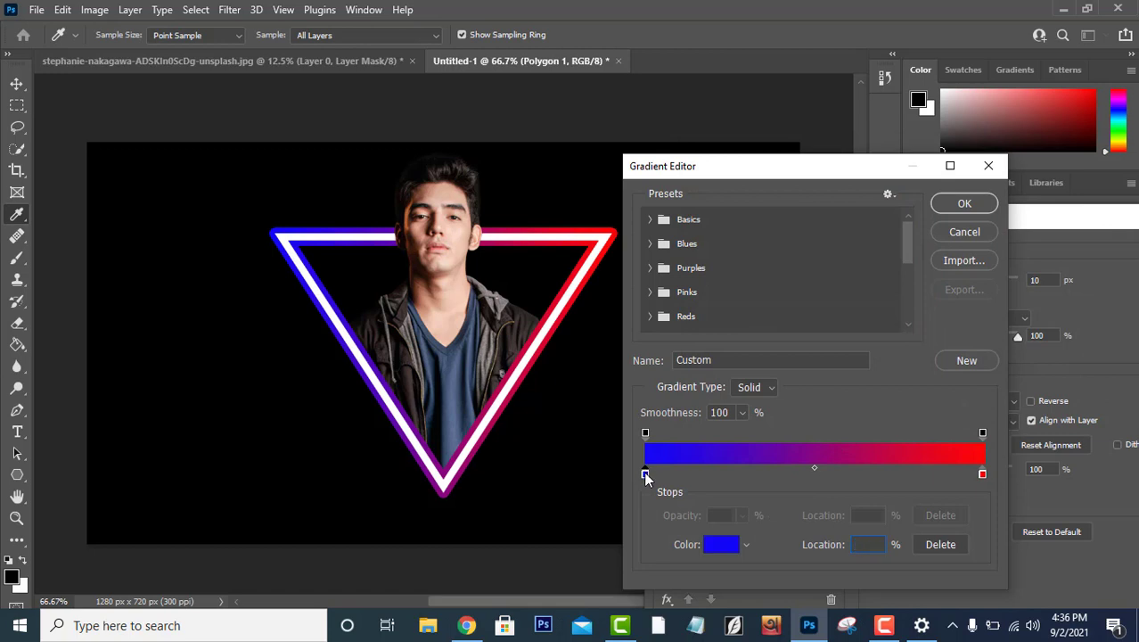
{"action": "left_click", "coordinate": [718, 544]}
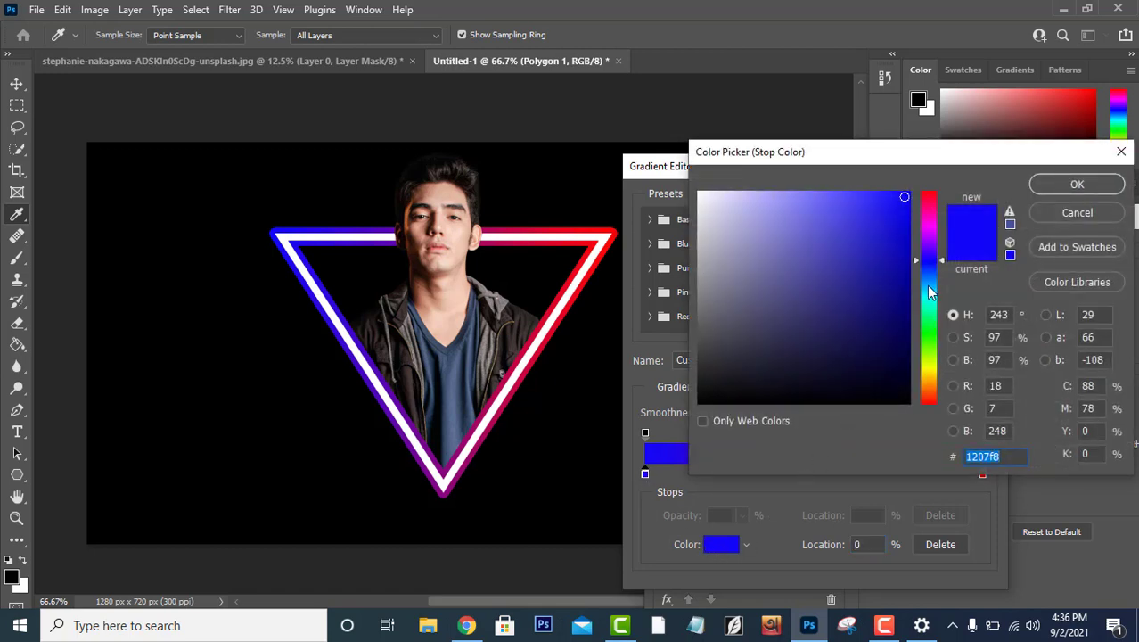
{"action": "type", "text": "0c07f8"}
{"action": "left_click", "coordinate": [908, 196]}
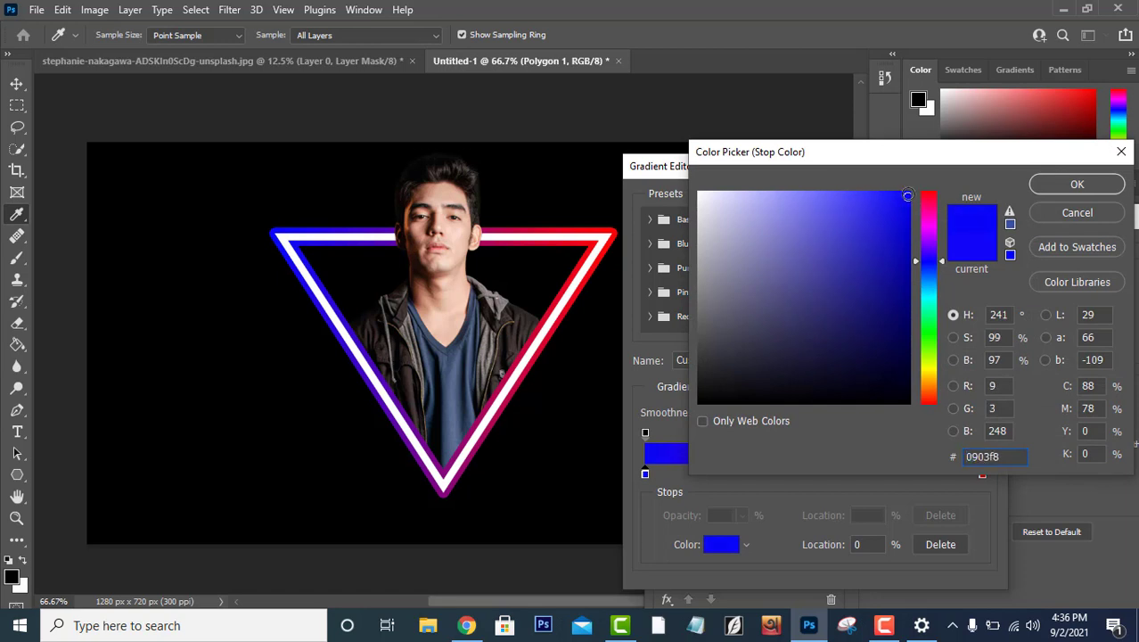
{"action": "left_click", "coordinate": [1076, 184]}
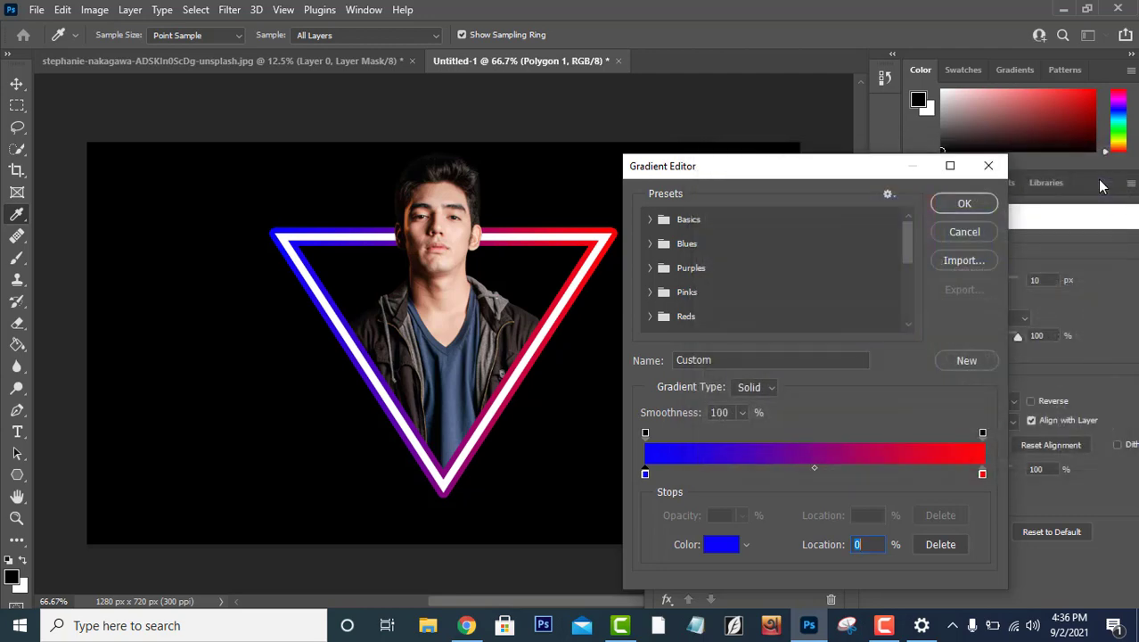
Step: Accept the blue-to-red gradient, set the Stroke angle to 0°, and apply the outline to Polygon 1
{"action": "left_click", "coordinate": [955, 204]}
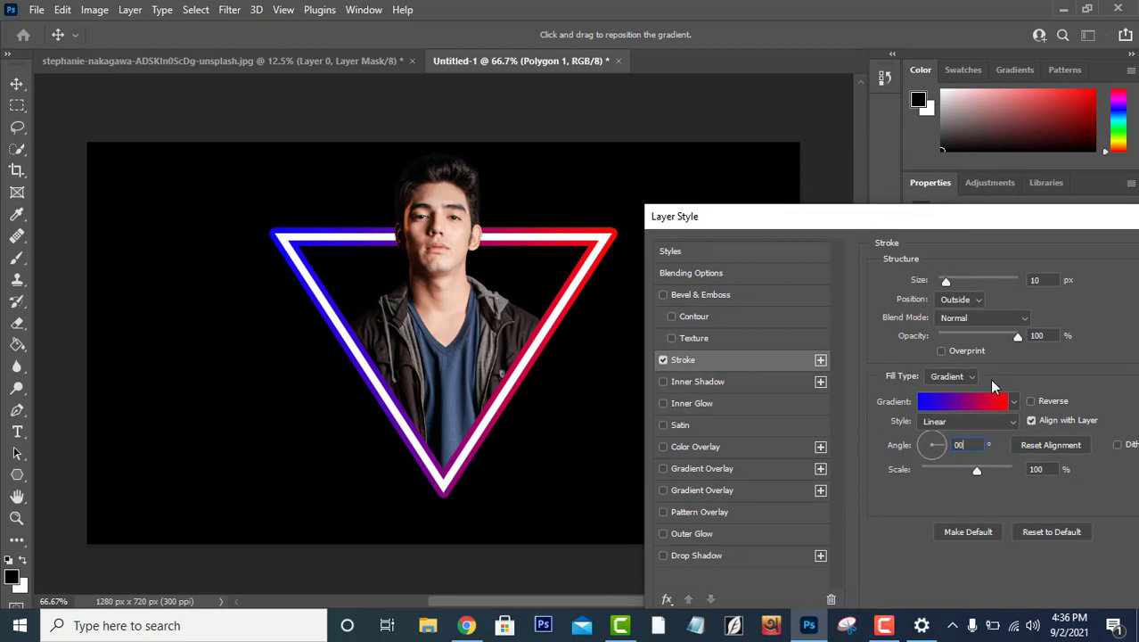
{"action": "left_click", "coordinate": [934, 436]}
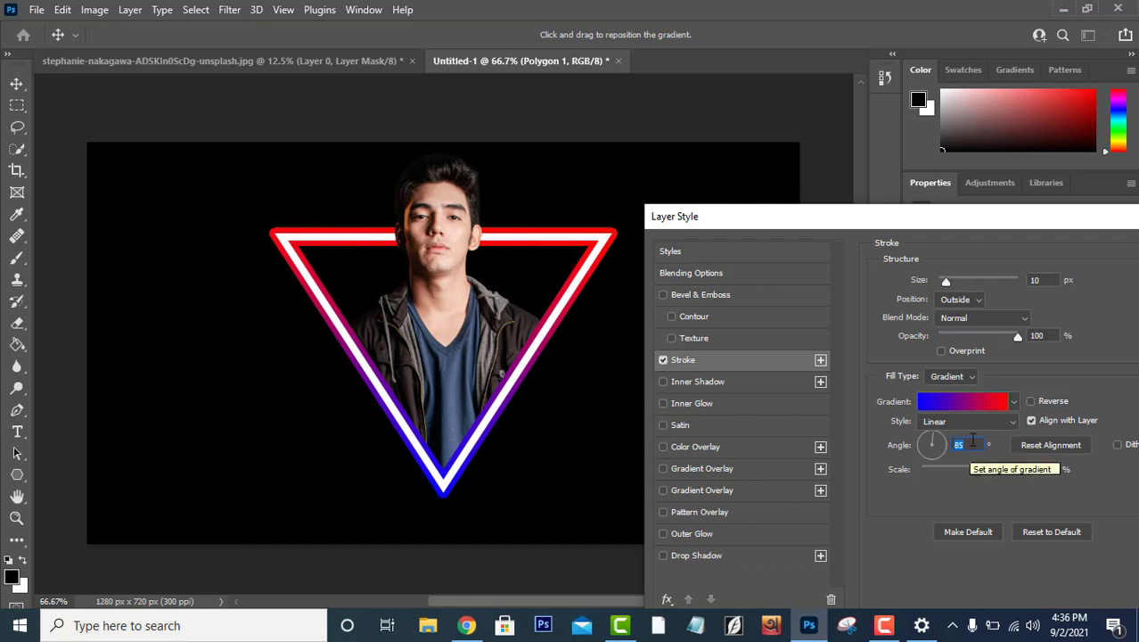
{"action": "type", "text": "0"}
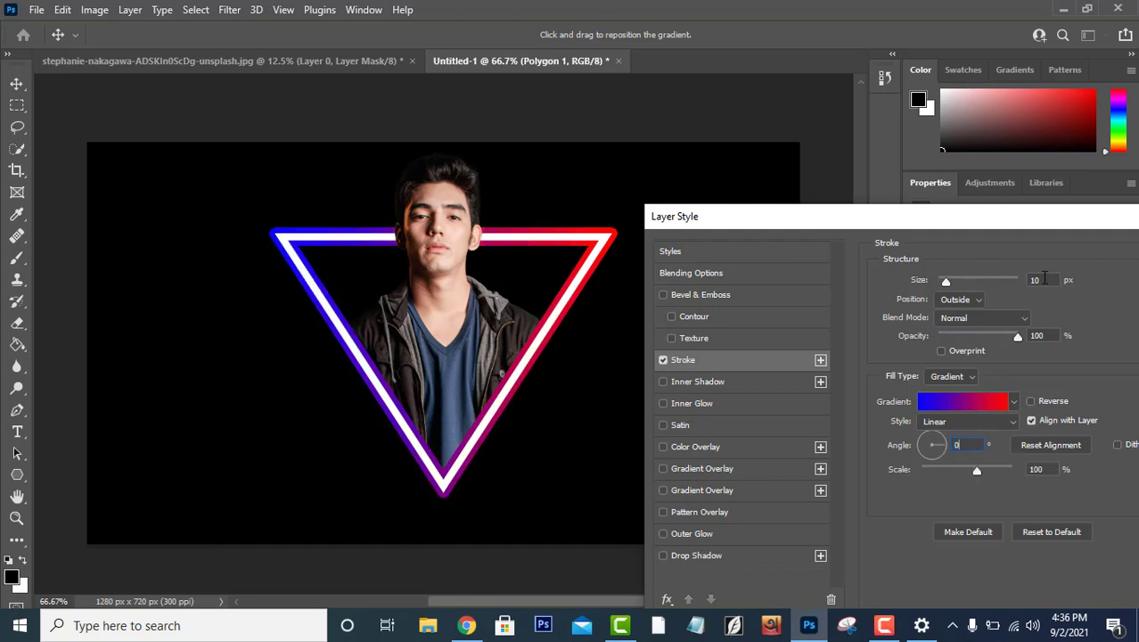
{"action": "left_click_drag", "start_coordinate": [1044, 278], "coordinate": [1027, 280]}
{"action": "left_click_drag", "start_coordinate": [1105, 221], "coordinate": [846, 261]}
{"action": "left_click", "coordinate": [869, 287]}
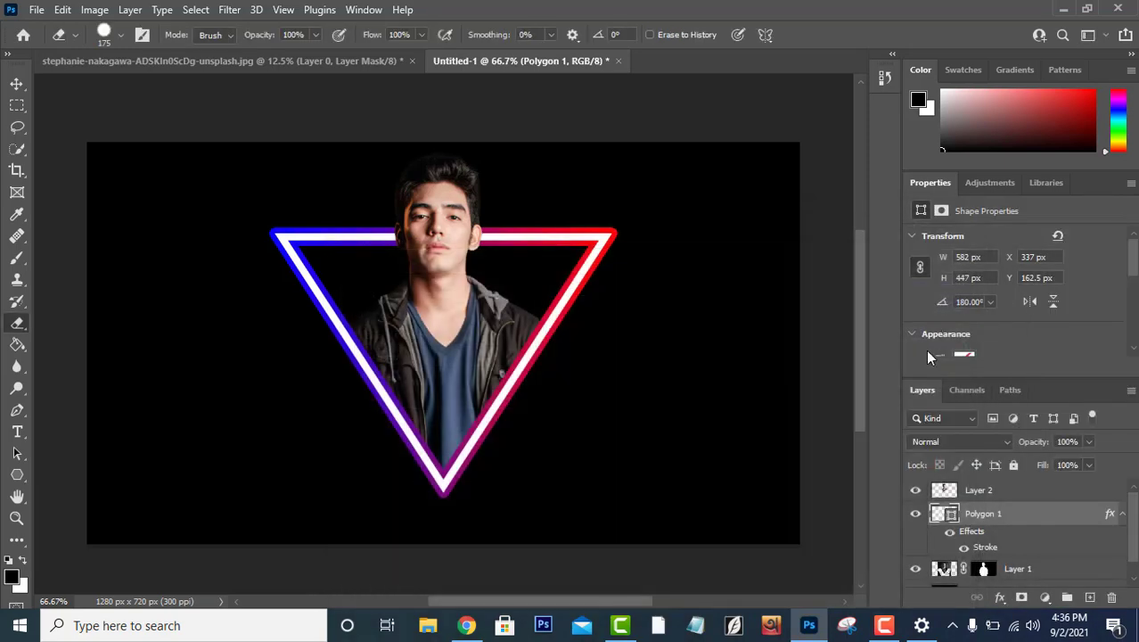
Step: Convert Polygon 1 to a smart object, duplicate it as Polygon 1 copy, and reselect the original
{"action": "right_click", "coordinate": [983, 518]}
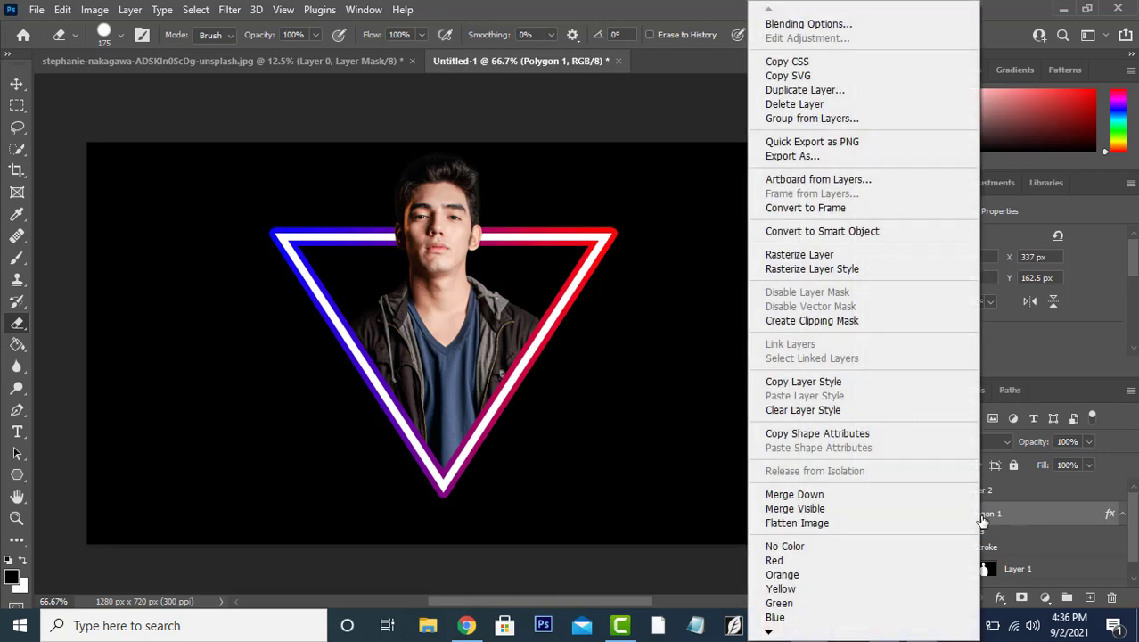
{"action": "left_click", "coordinate": [891, 235]}
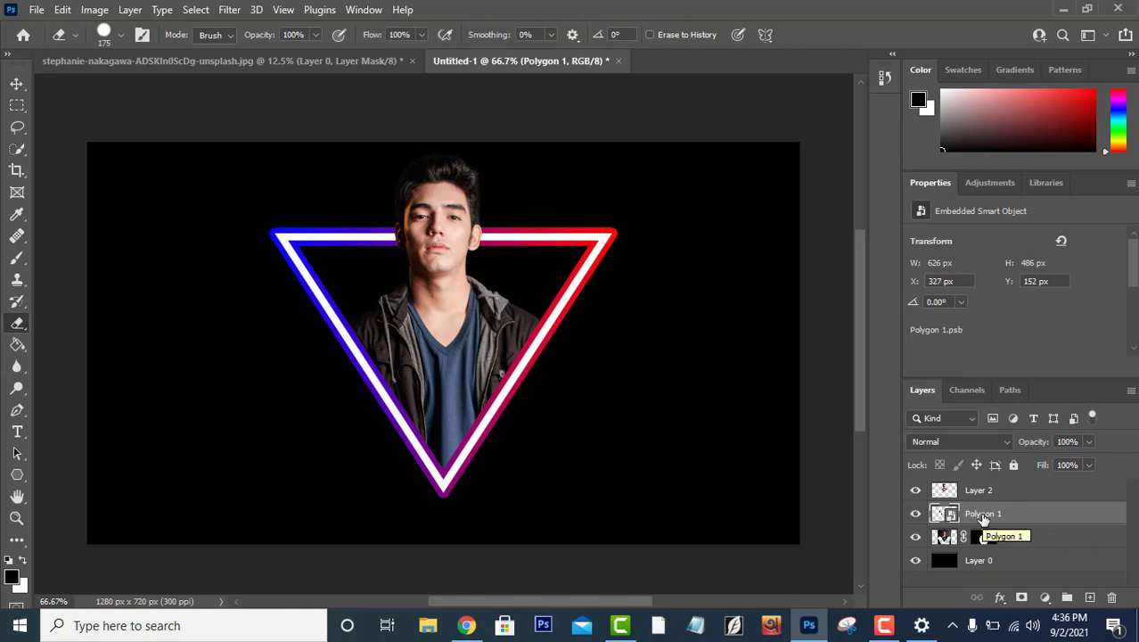
{"action": "key", "text": "ctrl+j"}
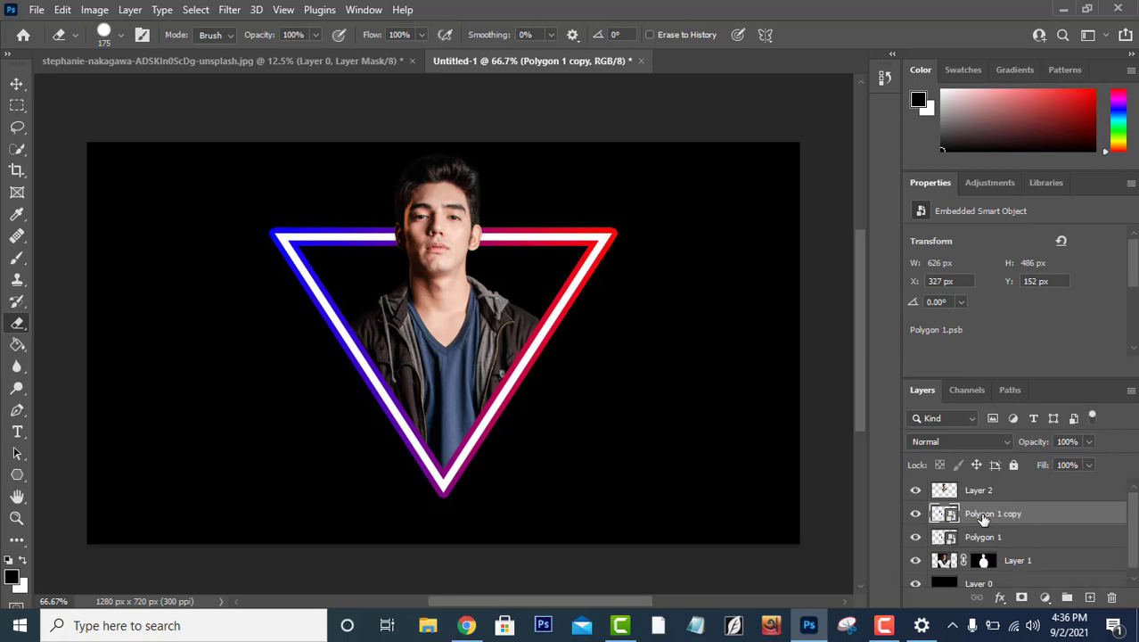
{"action": "left_click", "coordinate": [971, 538]}
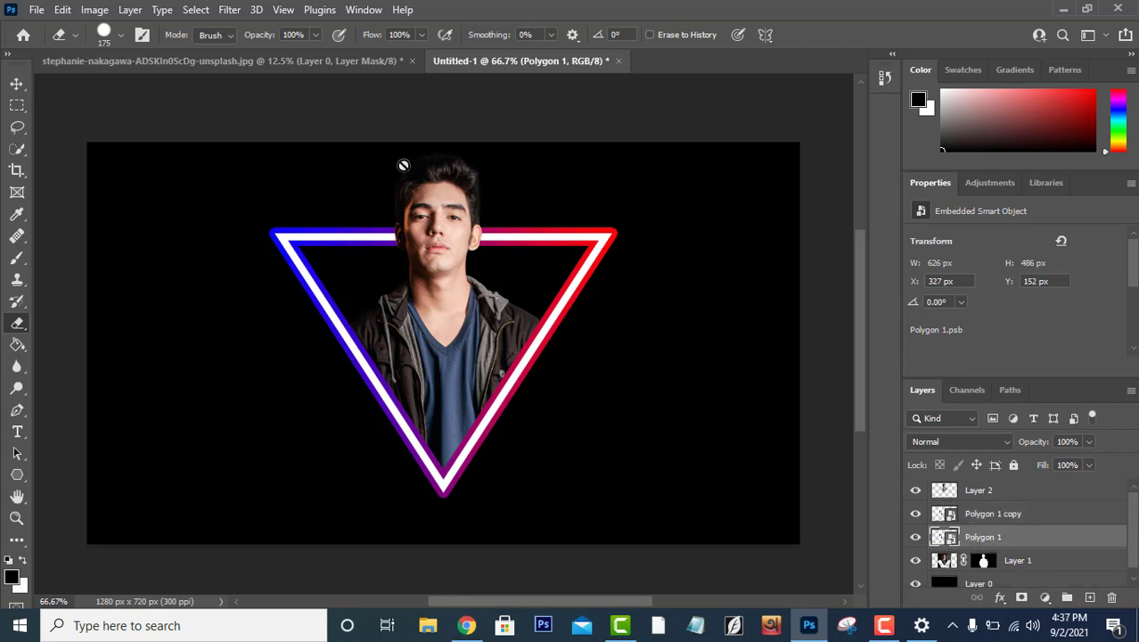
Step: Apply a Gaussian Blur with a 33-pixel radius to Polygon 1 for a soft glow
{"action": "left_click", "coordinate": [232, 10]}
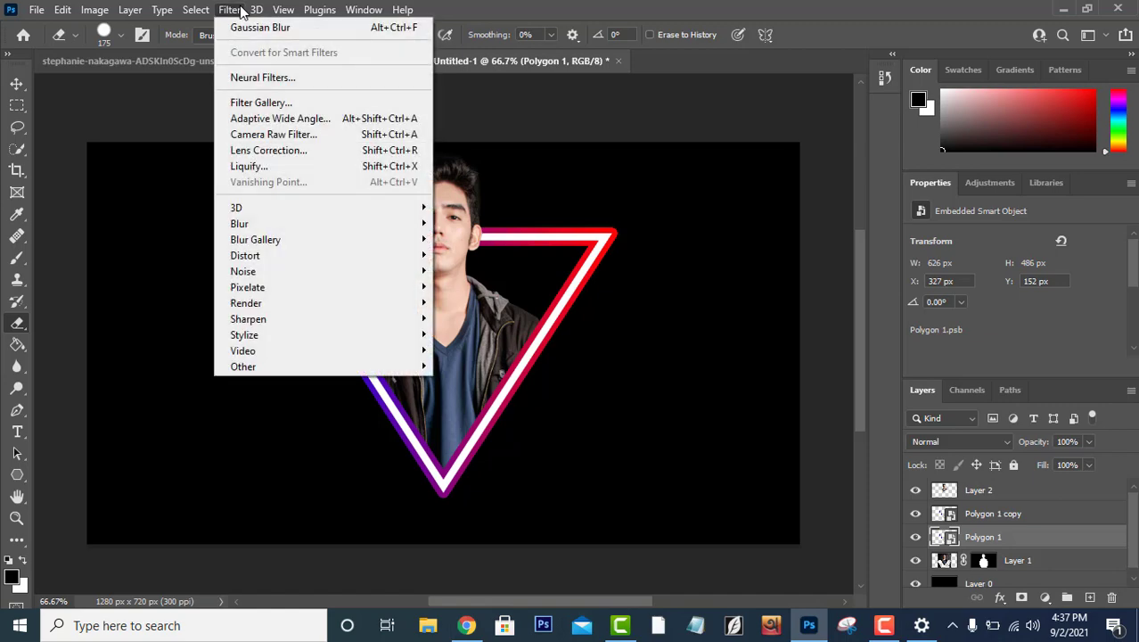
{"action": "mouse_move", "coordinate": [268, 223]}
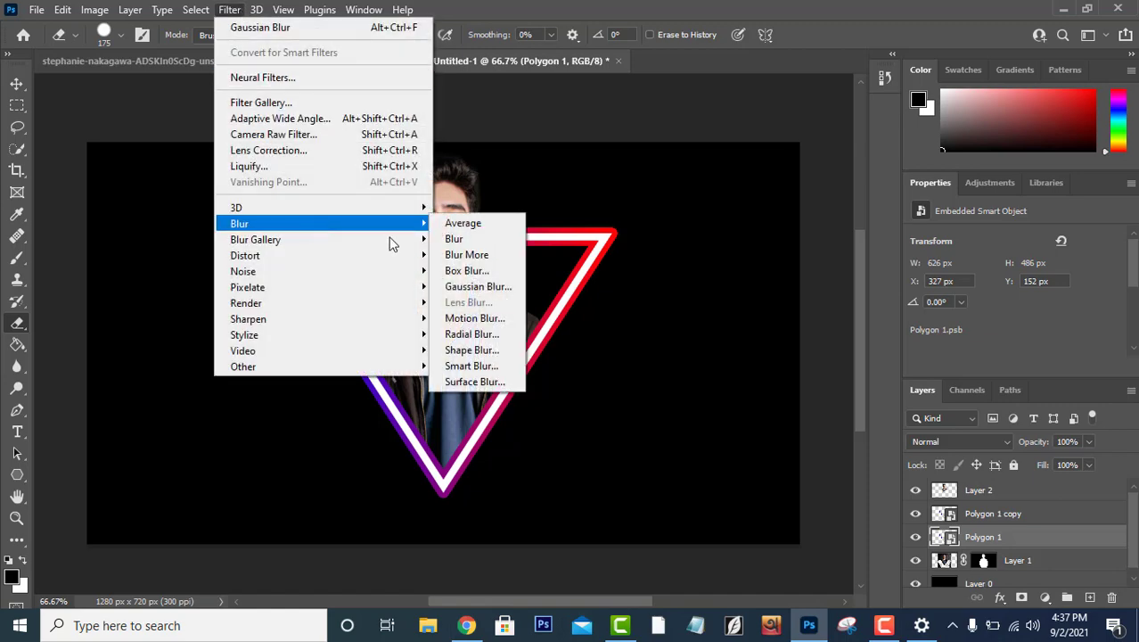
{"action": "left_click", "coordinate": [477, 286]}
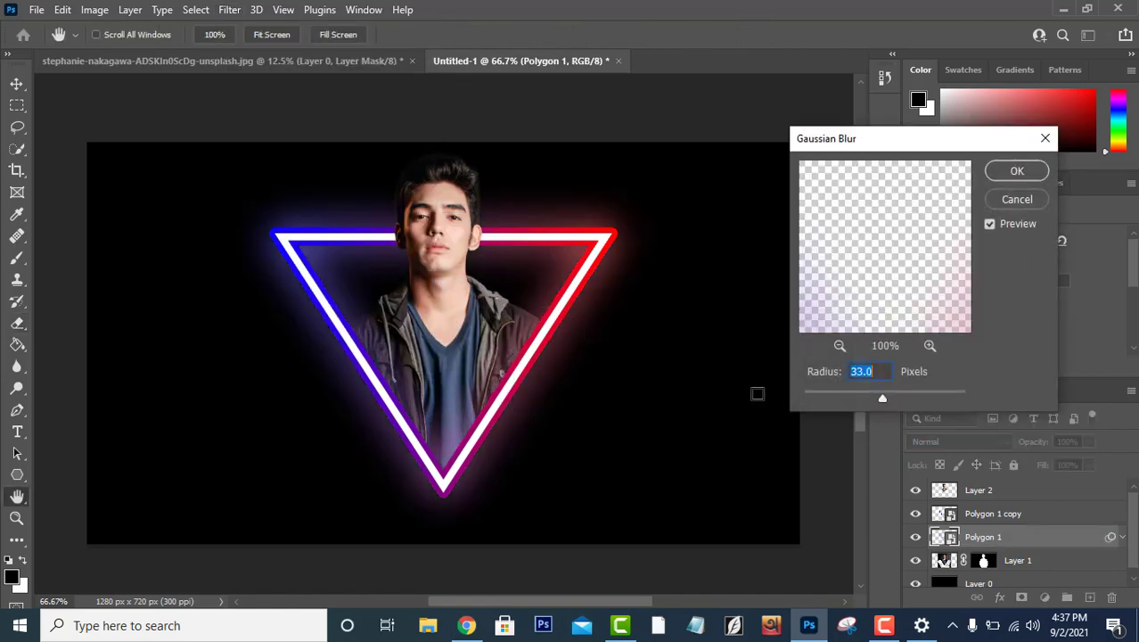
{"action": "left_click", "coordinate": [872, 369]}
{"action": "left_click_drag", "start_coordinate": [877, 401], "coordinate": [885, 398]}
{"action": "type", "text": "33"}
{"action": "left_click", "coordinate": [992, 178]}
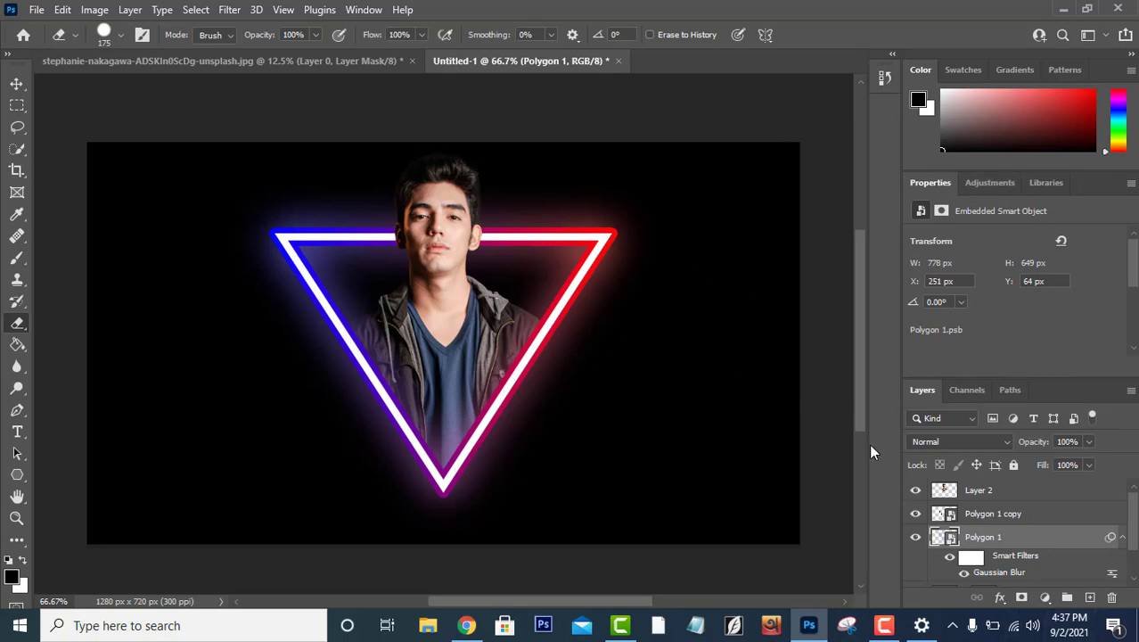
Step: Reopen the Gaussian Blur blending options and confirm Normal mode at 100% opacity
{"action": "left_click", "coordinate": [16, 87]}
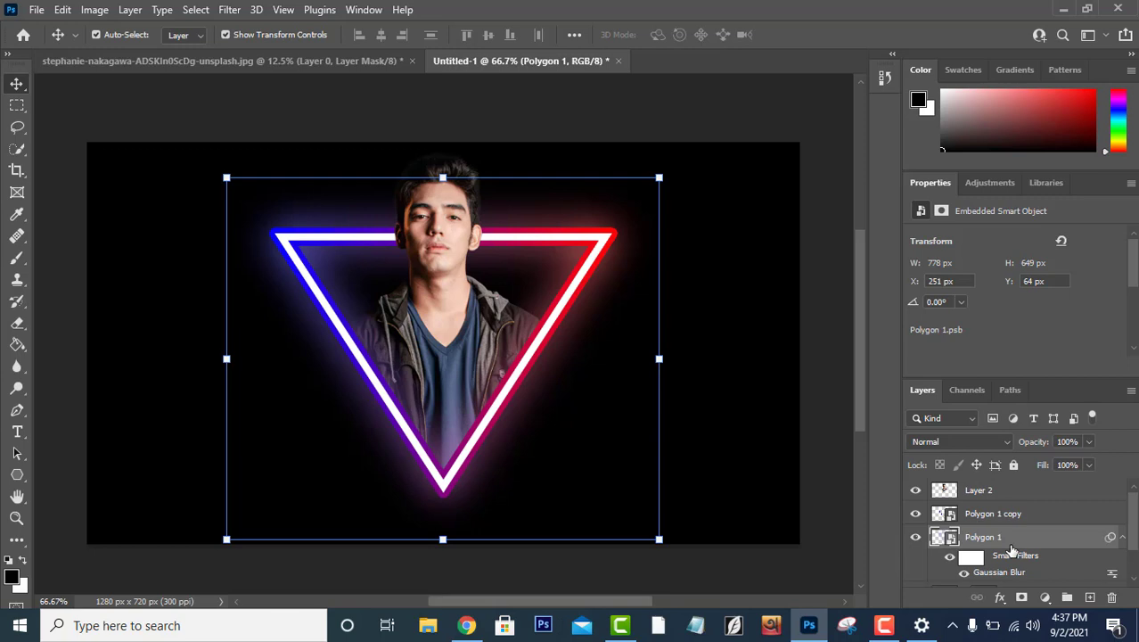
{"action": "scroll", "coordinate": [1014, 550], "scroll_direction": "down", "scroll_amount": 1}
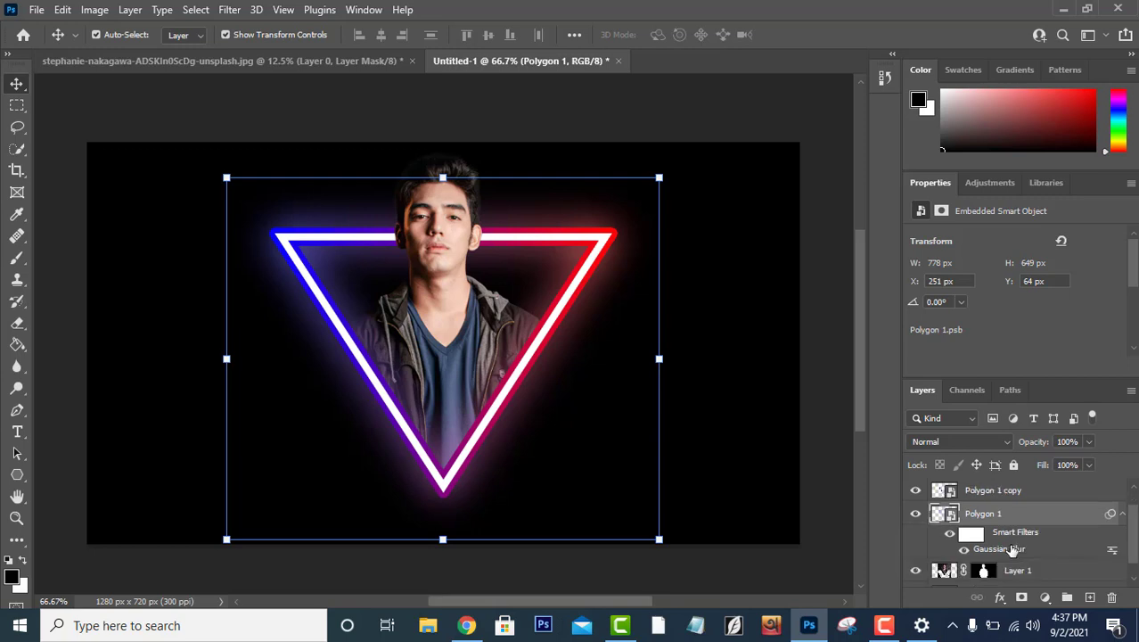
{"action": "scroll", "coordinate": [1011, 549], "scroll_direction": "down", "scroll_amount": 1}
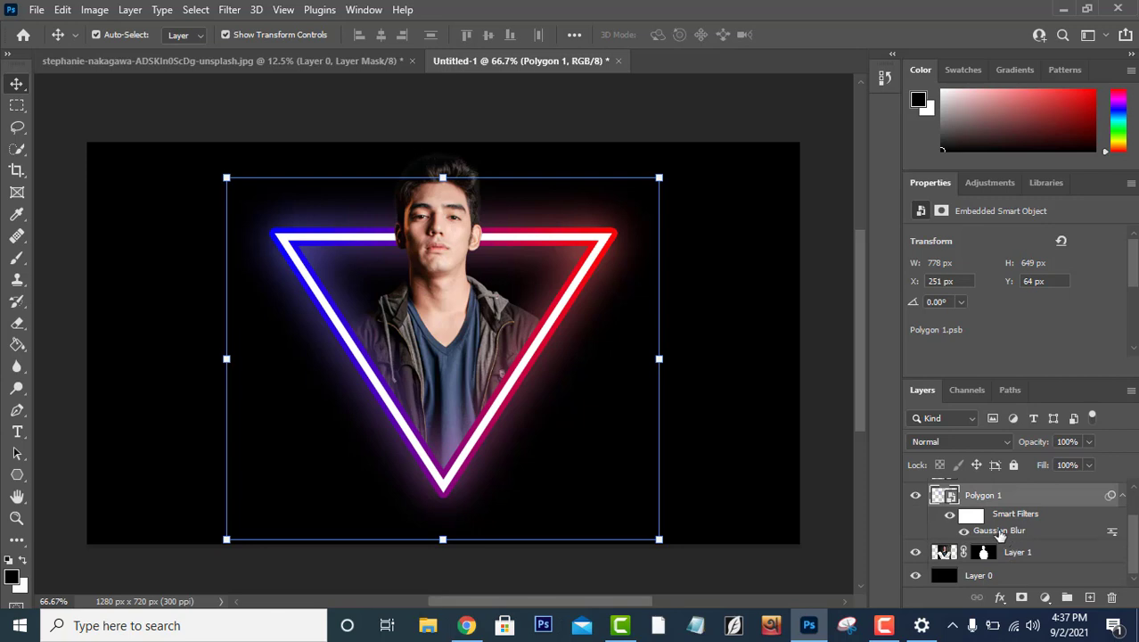
{"action": "scroll", "coordinate": [992, 525], "scroll_direction": "up", "scroll_amount": 1}
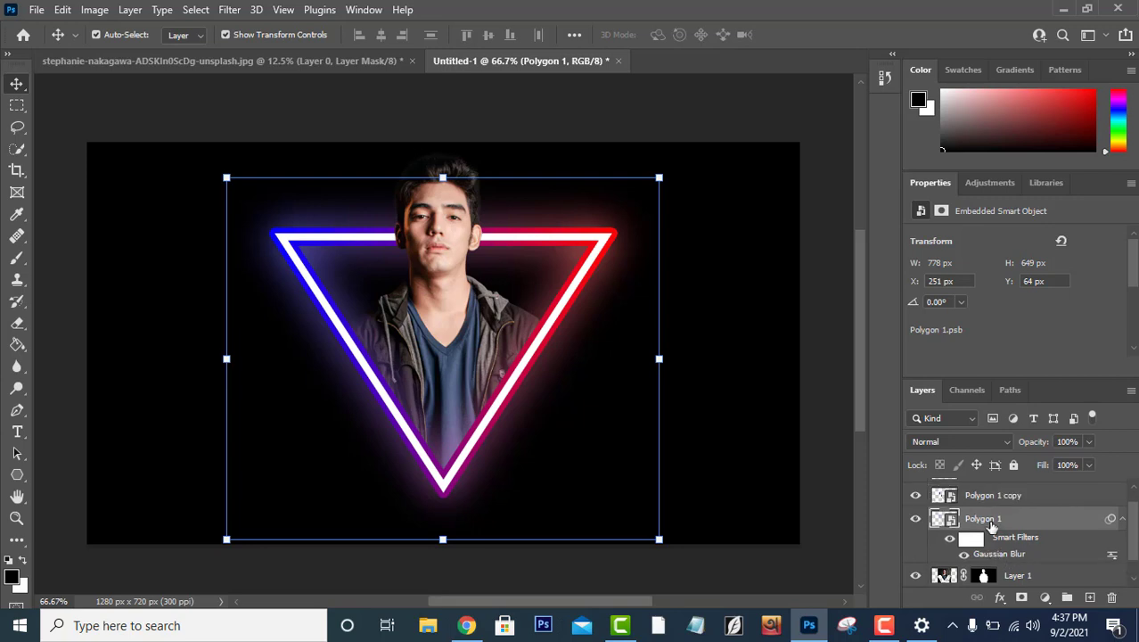
{"action": "scroll", "coordinate": [991, 526], "scroll_direction": "up", "scroll_amount": 1}
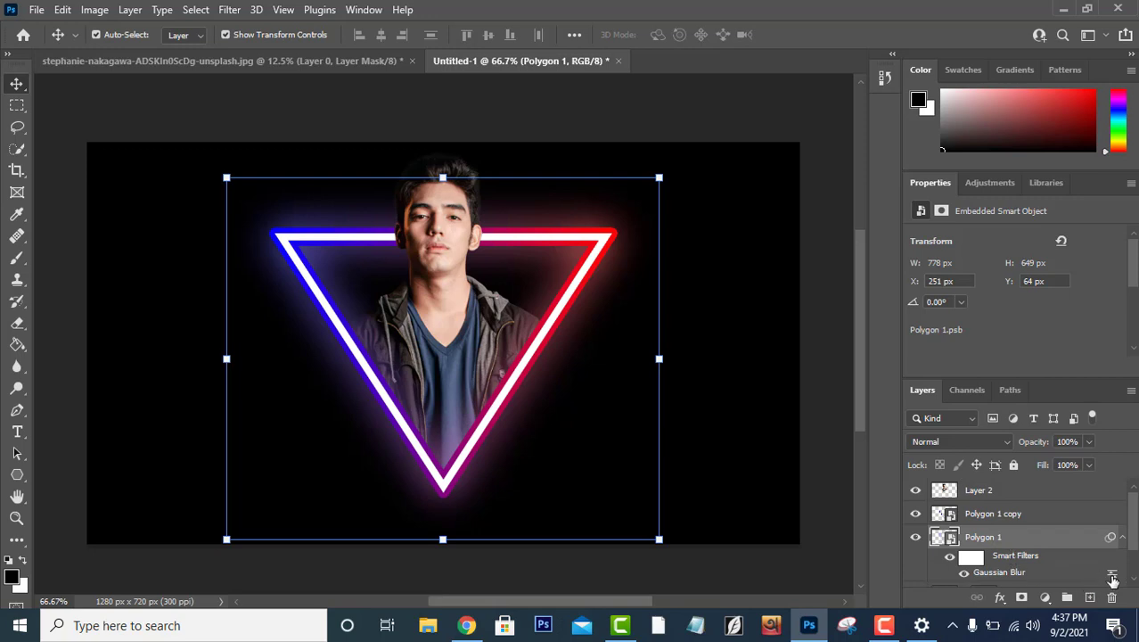
{"action": "double_click", "coordinate": [1112, 575]}
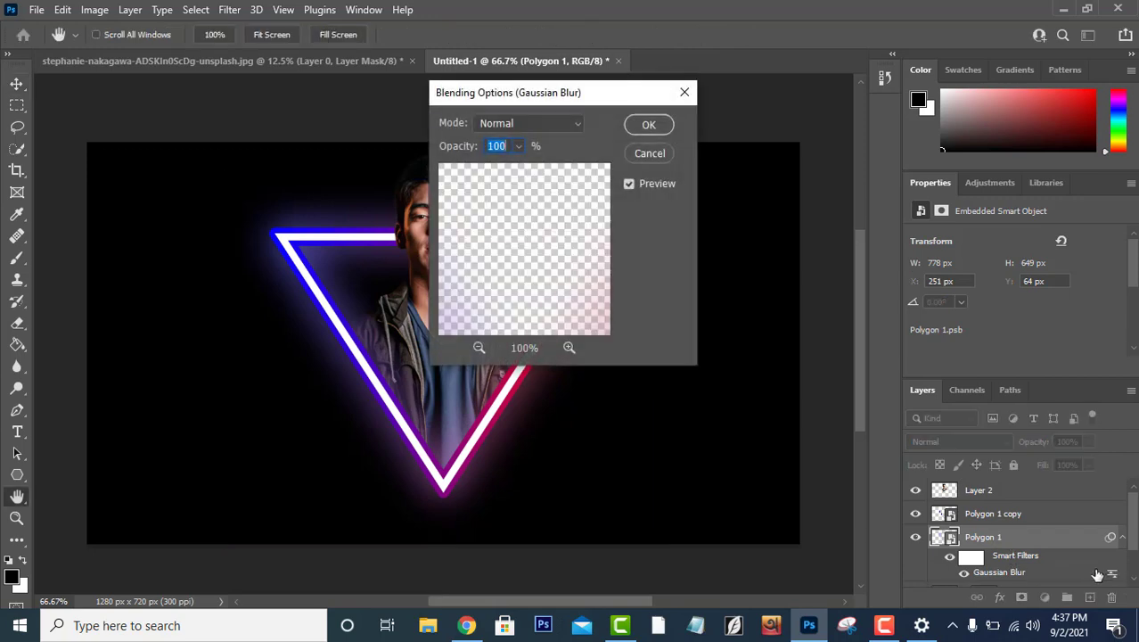
{"action": "left_click", "coordinate": [664, 125]}
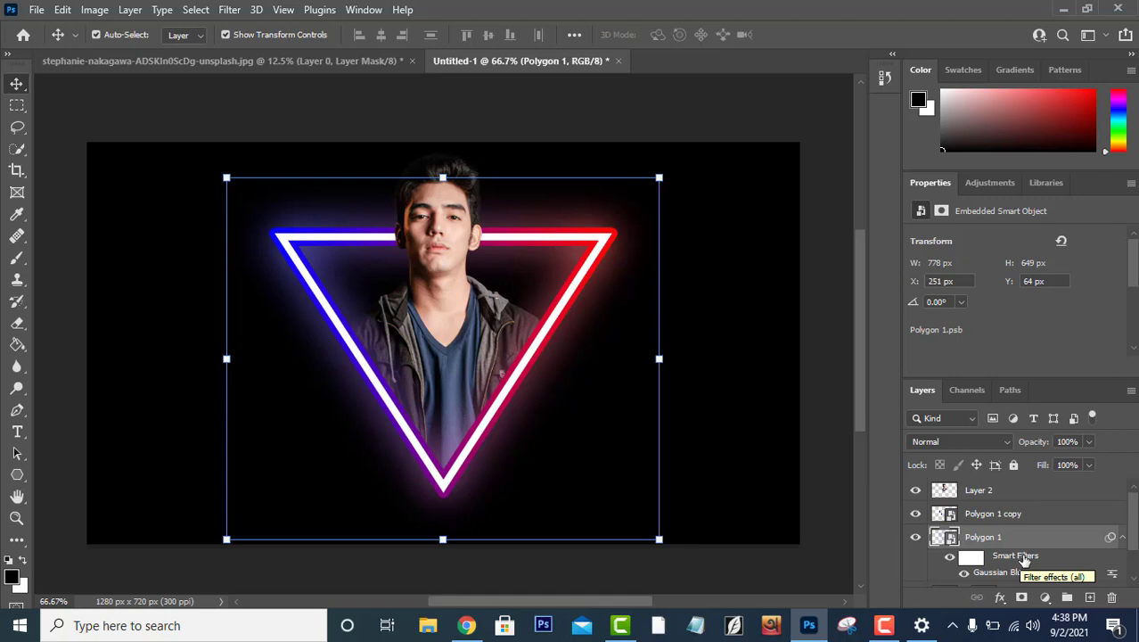
Step: Select Layer 2, Polygon 1 copy, Layer 1 and Layer 0, and merge them into one layer
{"action": "left_click", "coordinate": [980, 490], "text": "ctrl"}
{"action": "left_click", "coordinate": [1005, 514], "text": "ctrl"}
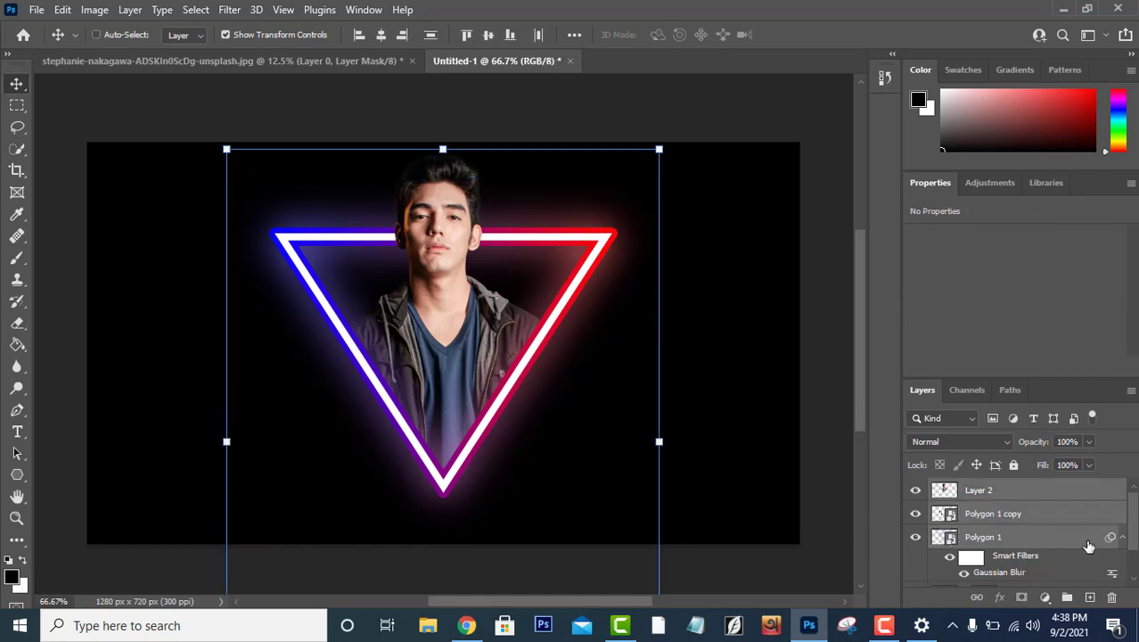
{"action": "scroll", "coordinate": [1132, 529], "scroll_direction": "down", "scroll_amount": 2}
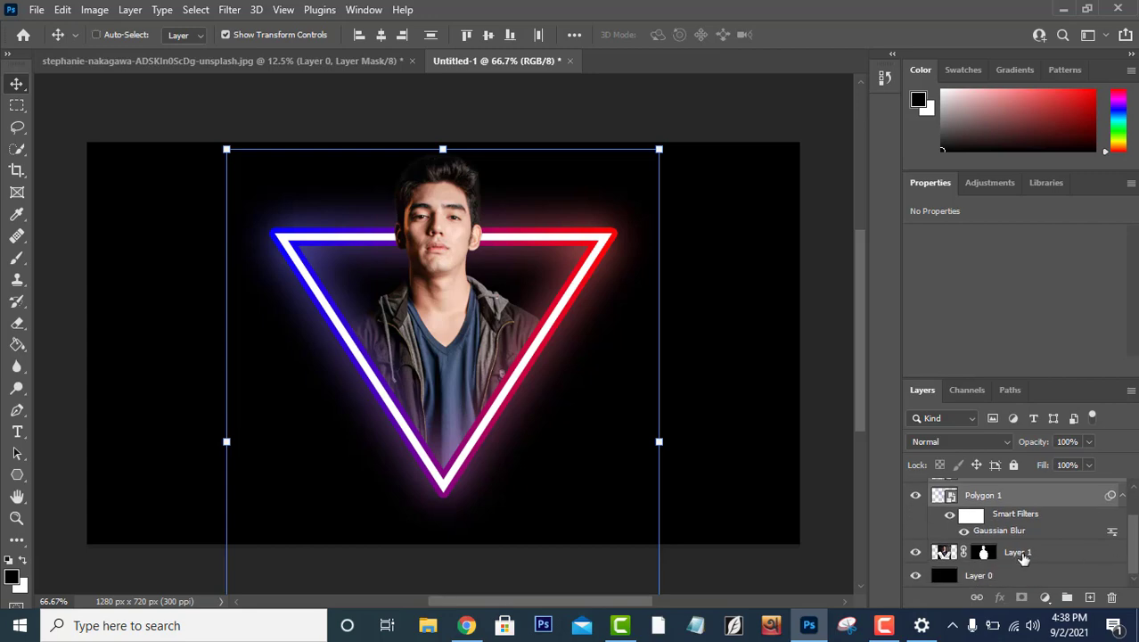
{"action": "left_click", "coordinate": [1022, 553], "text": "ctrl"}
{"action": "left_click", "coordinate": [1022, 576], "text": "ctrl"}
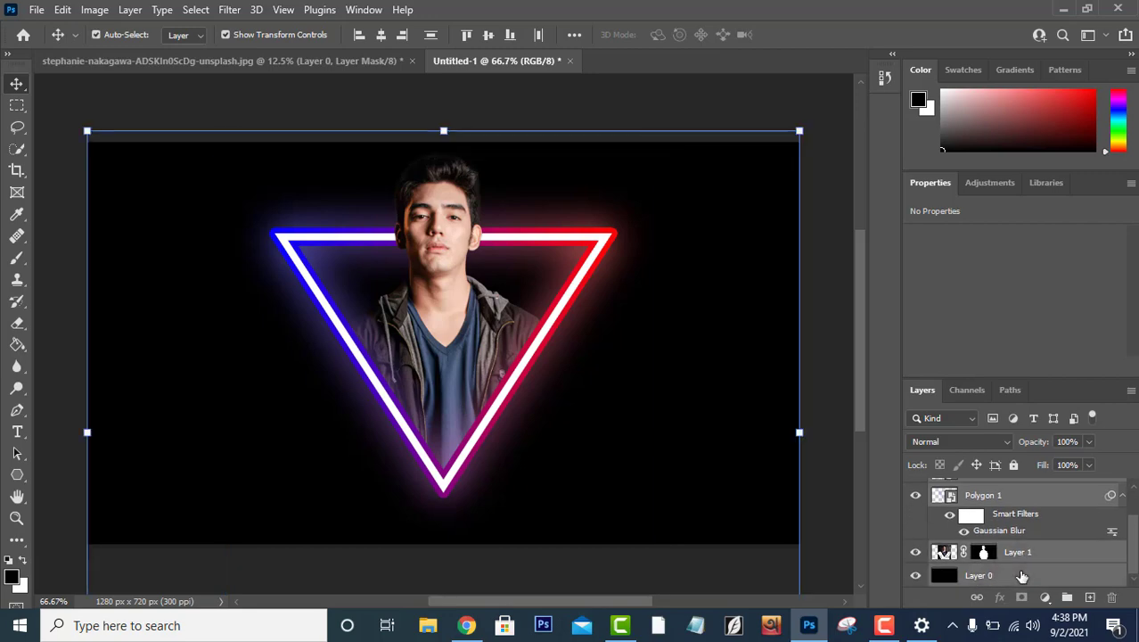
{"action": "right_click", "coordinate": [1022, 576]}
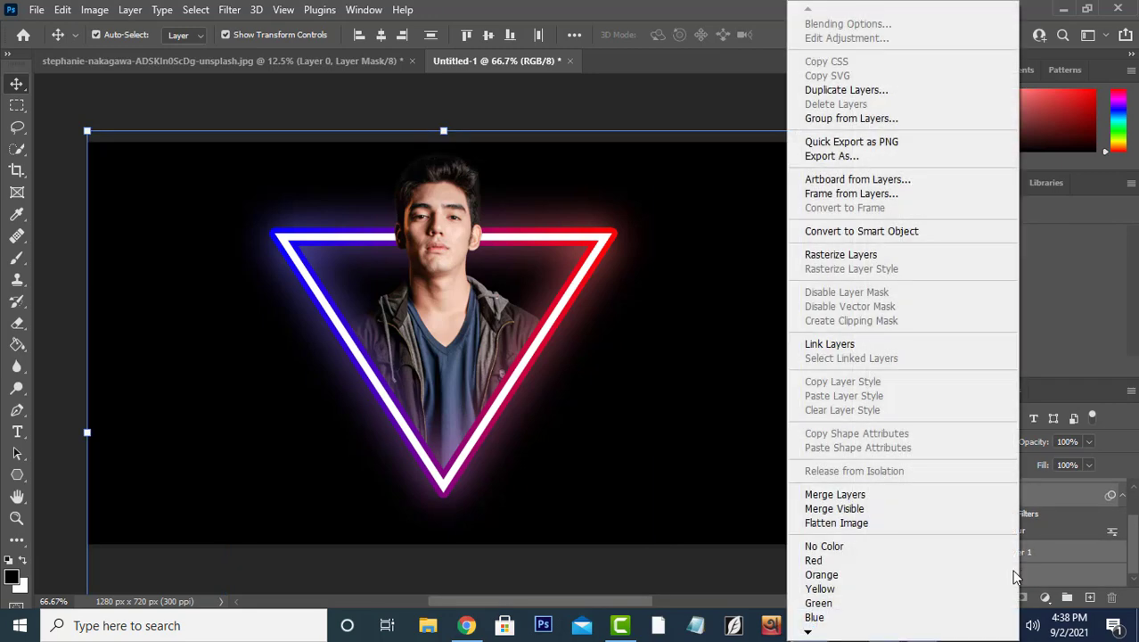
{"action": "left_click", "coordinate": [953, 498]}
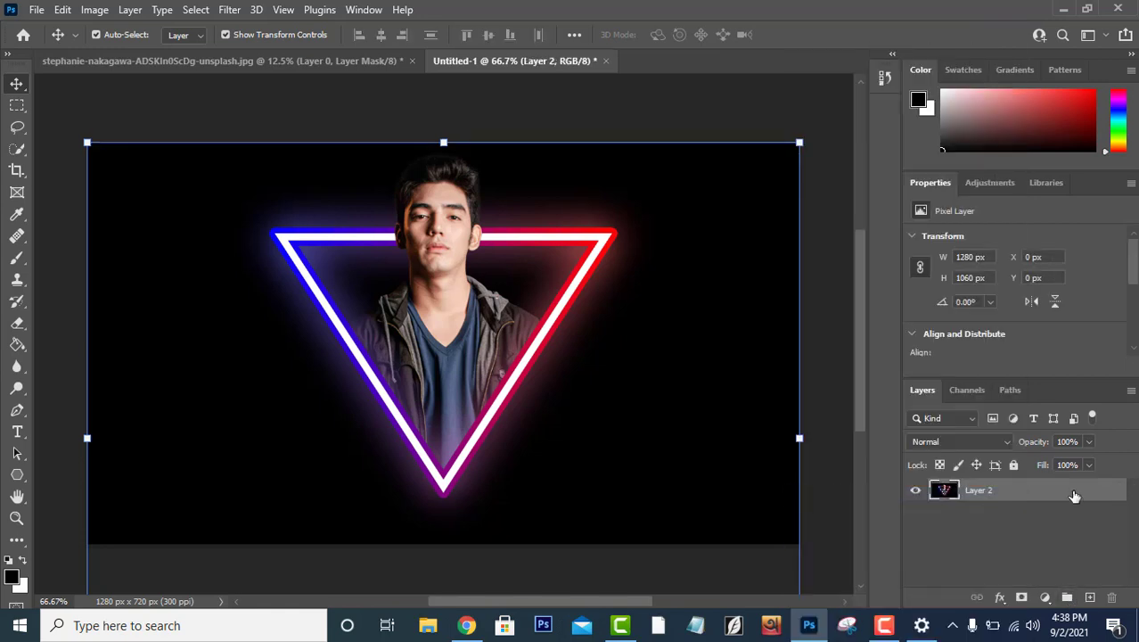
Step: Duplicate merged Layer 2, hide the original, and add an empty Layer 3
{"action": "left_click_drag", "start_coordinate": [1074, 496], "coordinate": [1089, 596]}
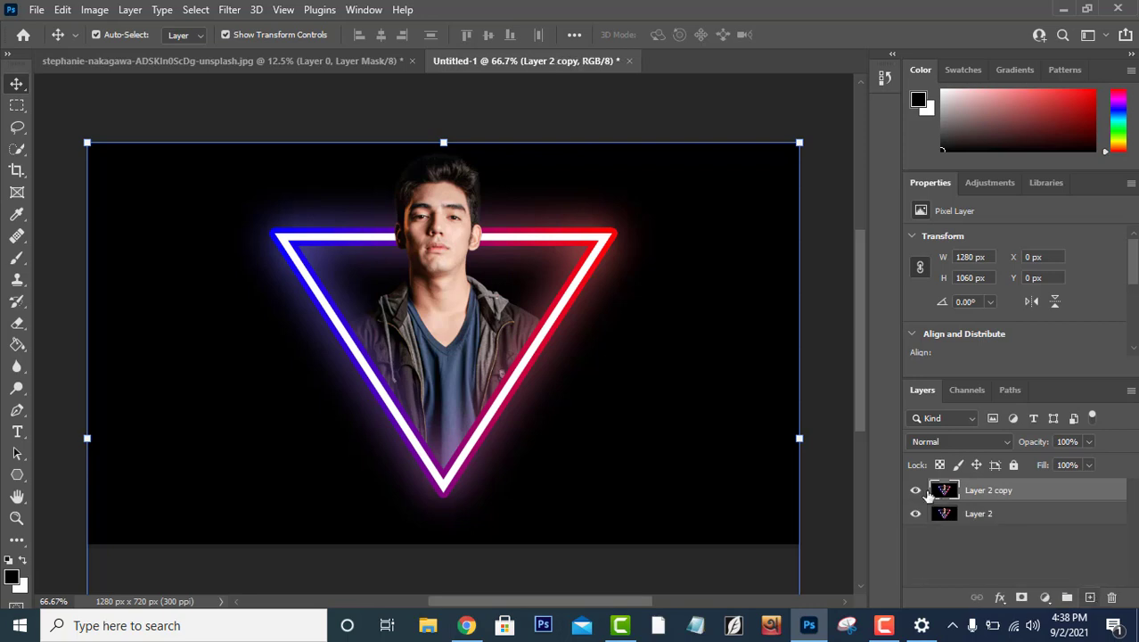
{"action": "left_click", "coordinate": [915, 513]}
{"action": "left_click", "coordinate": [1089, 596]}
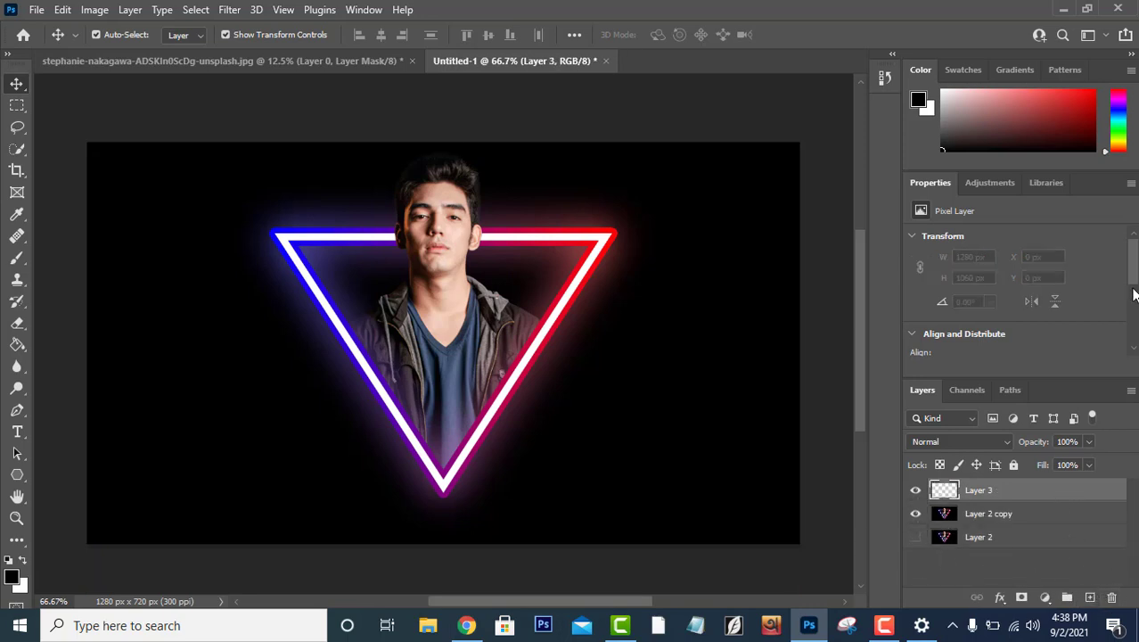
Step: At 100% zoom, sample blue from the triangle and soft-brush it over the face's and jacket's left side
{"action": "key", "text": "ctrl+plus"}
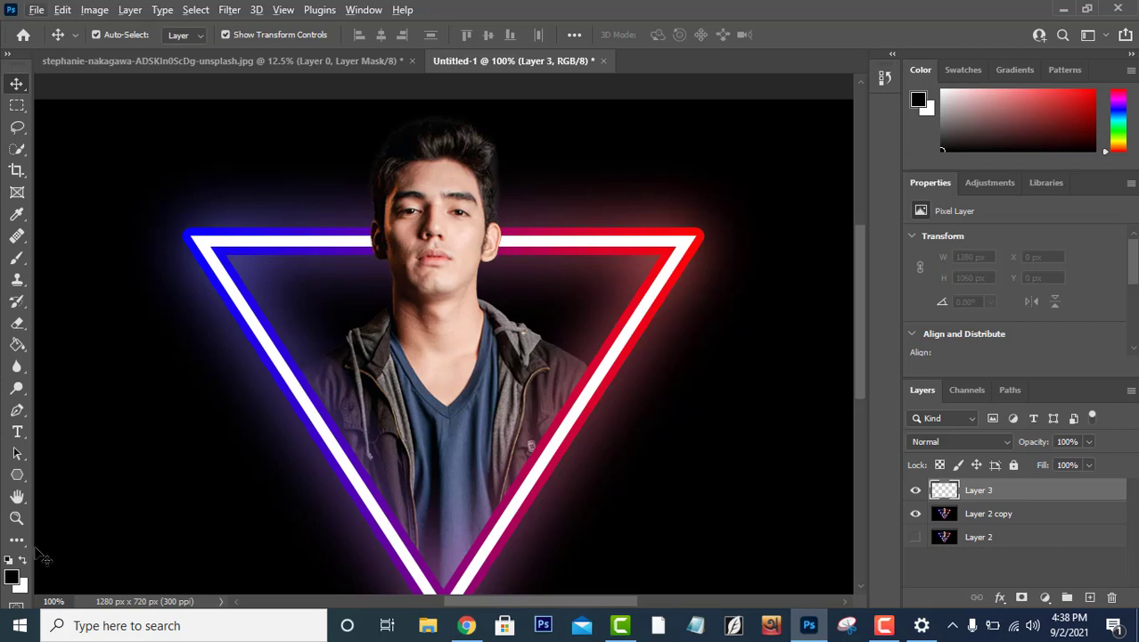
{"action": "left_click", "coordinate": [12, 576]}
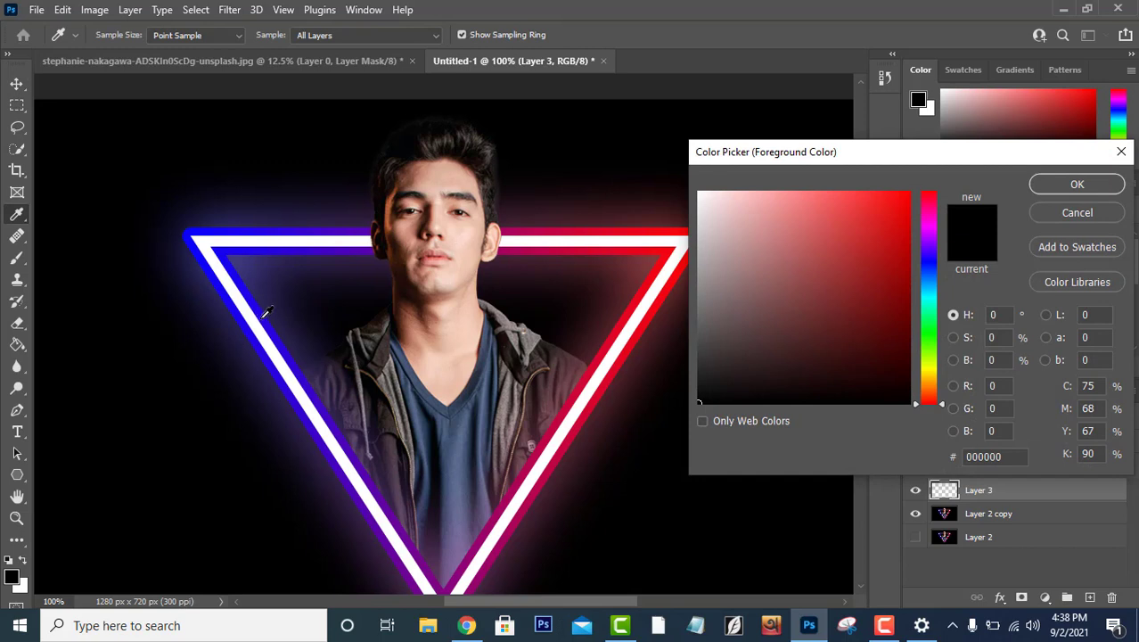
{"action": "left_click", "coordinate": [265, 312]}
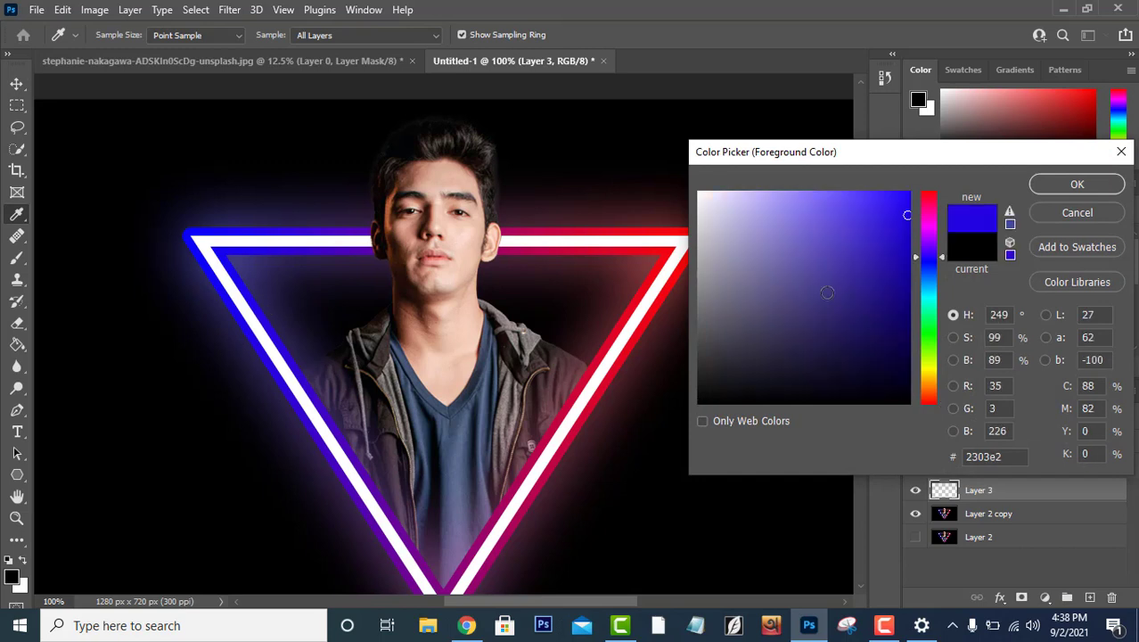
{"action": "left_click", "coordinate": [1074, 185]}
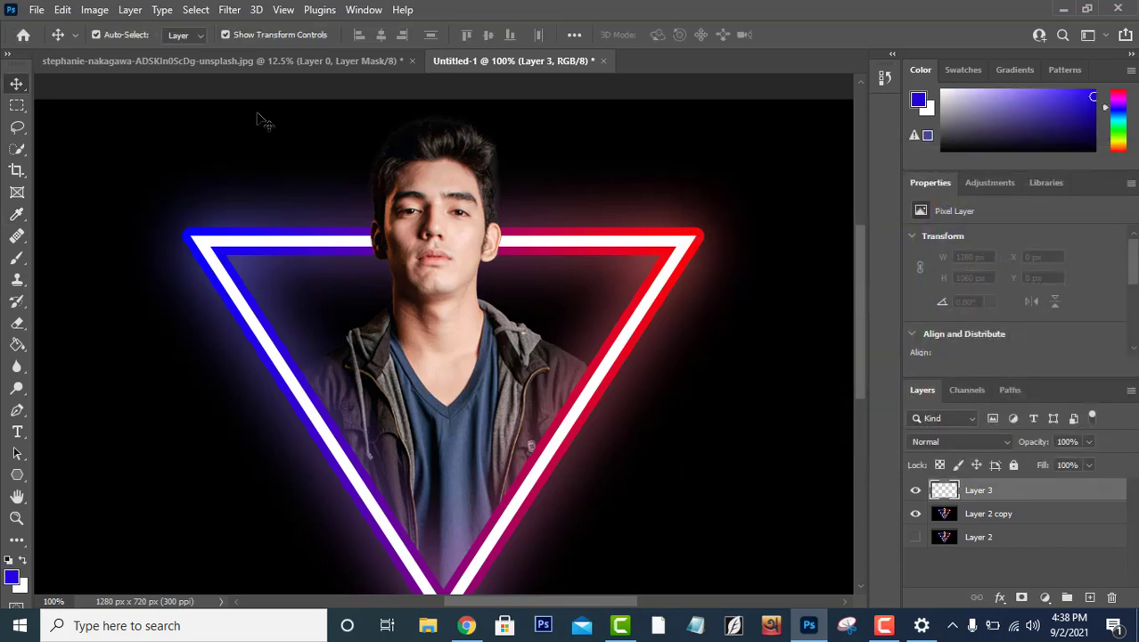
{"action": "left_click", "coordinate": [17, 258]}
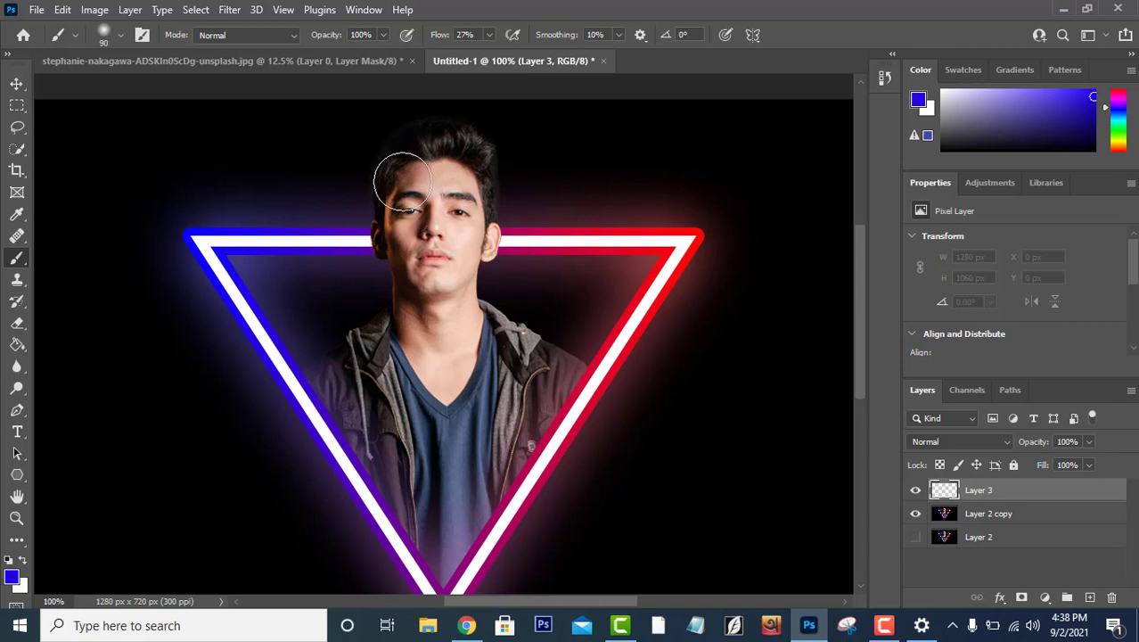
{"action": "mouse_move", "coordinate": [402, 182]}
{"action": "left_mouse_down"}
{"action": "mouse_move", "coordinate": [390, 245]}
{"action": "mouse_move", "coordinate": [406, 287]}
{"action": "mouse_move", "coordinate": [387, 318]}
{"action": "mouse_move", "coordinate": [390, 230]}
{"action": "mouse_move", "coordinate": [382, 330]}
{"action": "mouse_move", "coordinate": [355, 394]}
{"action": "mouse_move", "coordinate": [374, 467]}
{"action": "mouse_move", "coordinate": [328, 381]}
{"action": "mouse_move", "coordinate": [371, 454]}
{"action": "mouse_move", "coordinate": [376, 495]}
{"action": "mouse_move", "coordinate": [358, 510]}
{"action": "mouse_move", "coordinate": [384, 524]}
{"action": "left_mouse_up"}
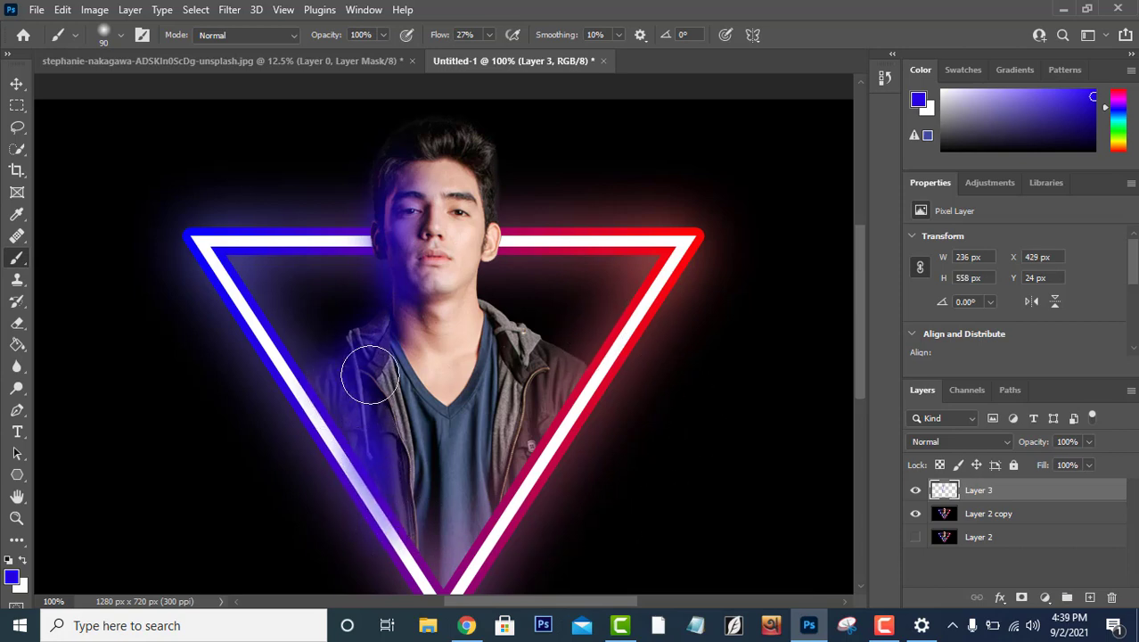
{"action": "mouse_move", "coordinate": [376, 360]}
{"action": "left_mouse_down"}
{"action": "mouse_move", "coordinate": [381, 419]}
{"action": "mouse_move", "coordinate": [404, 459]}
{"action": "left_mouse_up"}
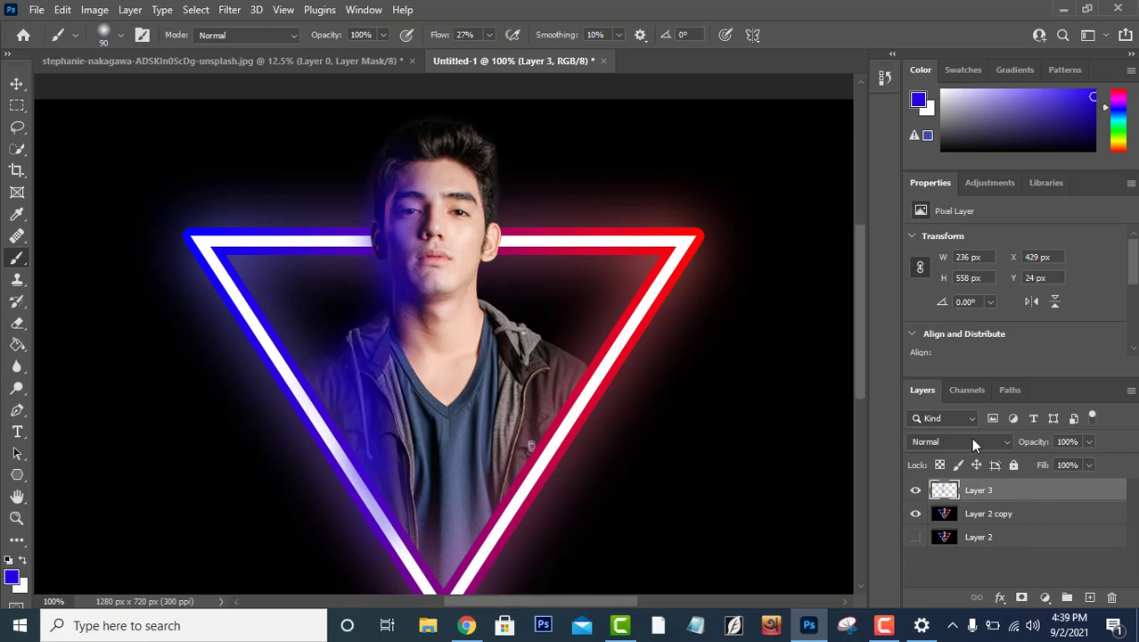
Step: Set Layer 3 to Soft Light blend mode and paint more blue light across the face
{"action": "left_click", "coordinate": [975, 442]}
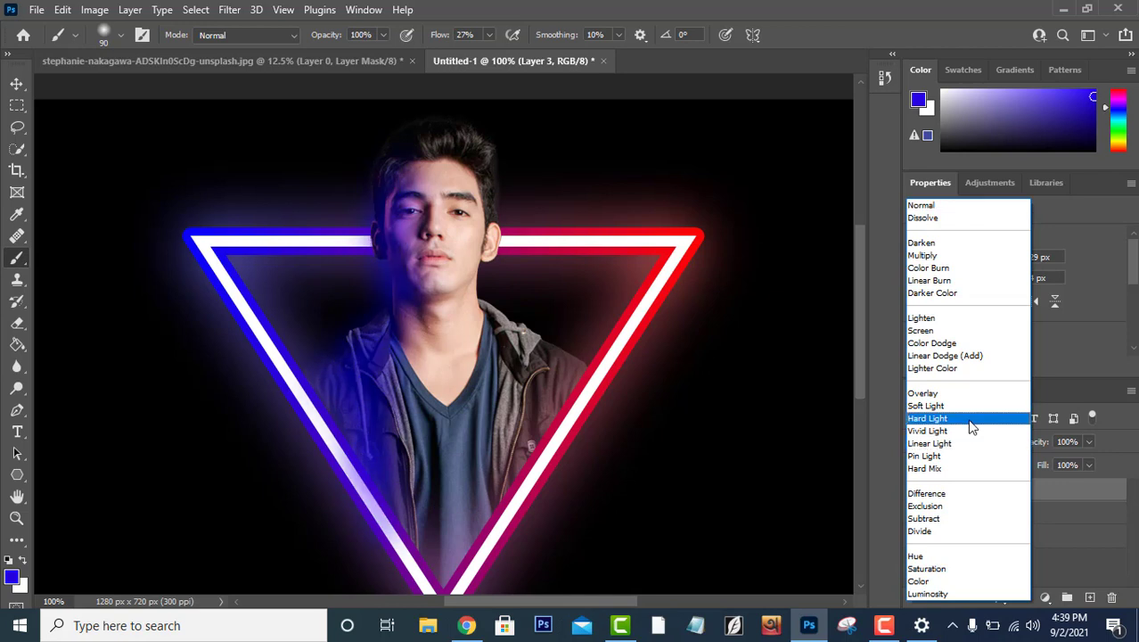
{"action": "key", "text": "Up"}
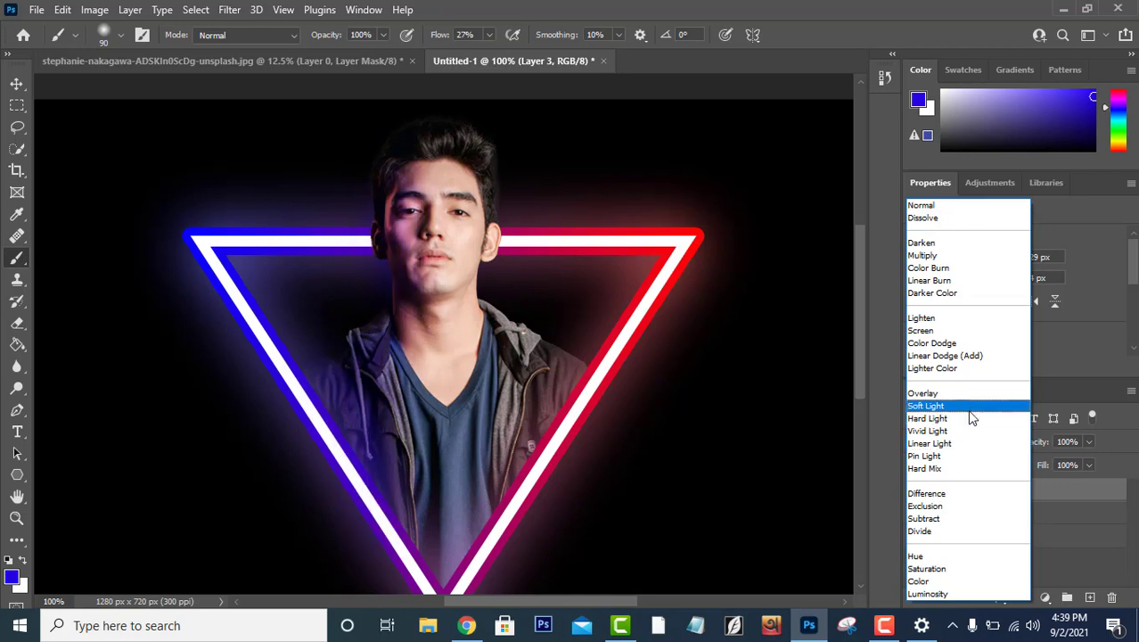
{"action": "key", "text": "Return"}
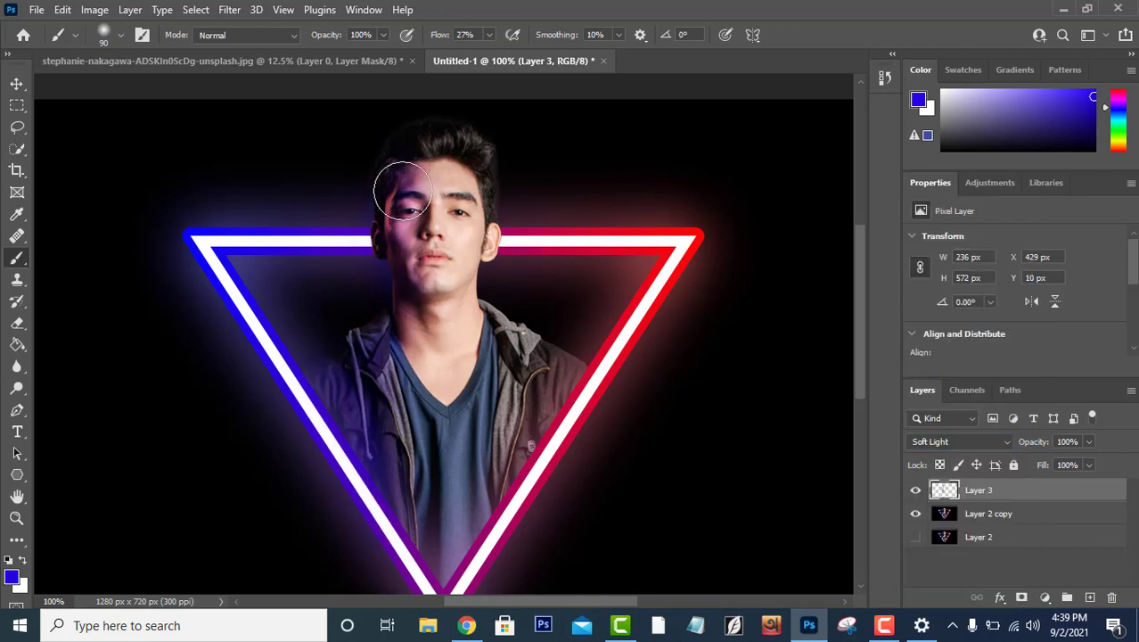
{"action": "mouse_move", "coordinate": [402, 190]}
{"action": "left_mouse_down"}
{"action": "mouse_move", "coordinate": [427, 158]}
{"action": "mouse_move", "coordinate": [420, 259]}
{"action": "mouse_move", "coordinate": [369, 382]}
{"action": "mouse_move", "coordinate": [393, 436]}
{"action": "left_mouse_up"}
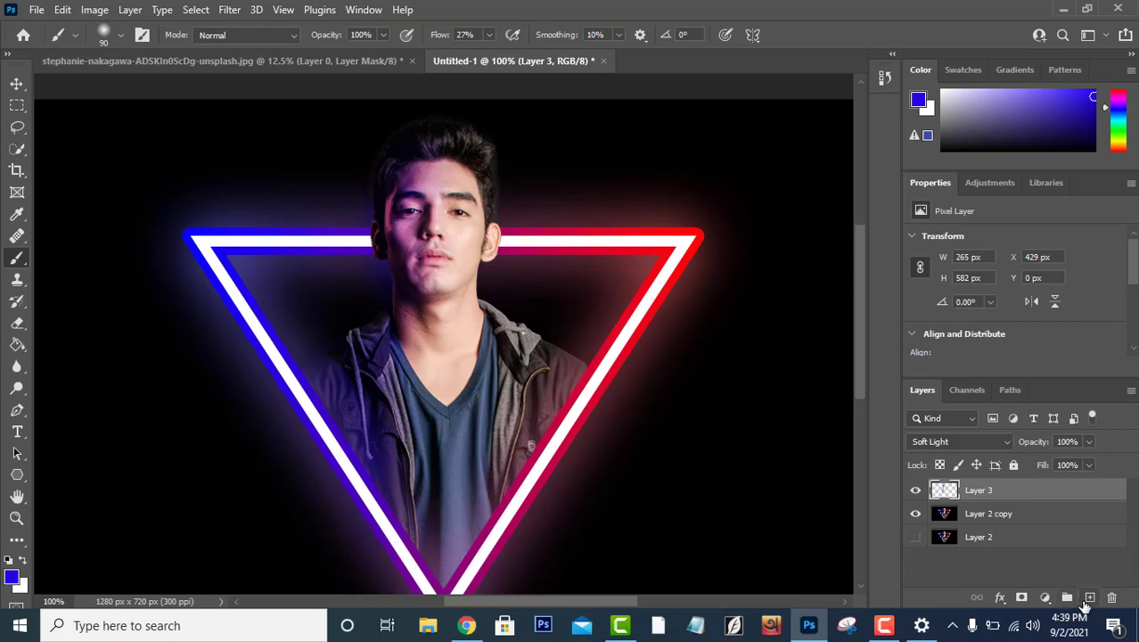
Step: On new Layer 4 in Soft Light, paint red sampled from the triangle along the face's right side
{"action": "left_click", "coordinate": [1088, 598]}
{"action": "left_click", "coordinate": [16, 577]}
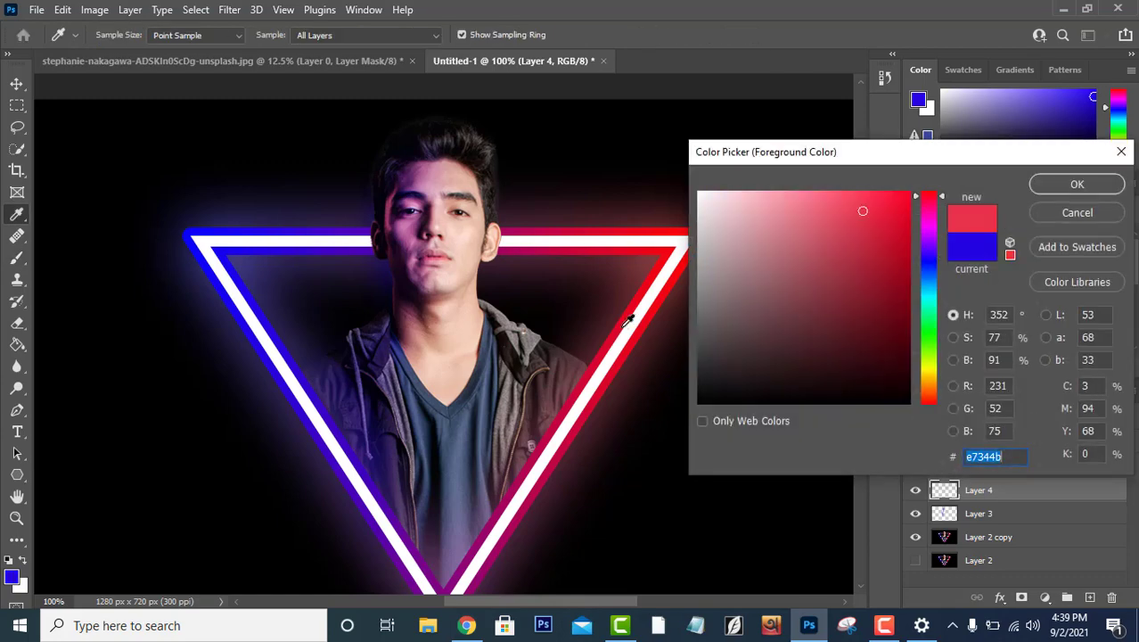
{"action": "left_click", "coordinate": [665, 271]}
{"action": "key", "text": "Return"}
{"action": "left_click_drag", "start_coordinate": [489, 183], "coordinate": [526, 454]}
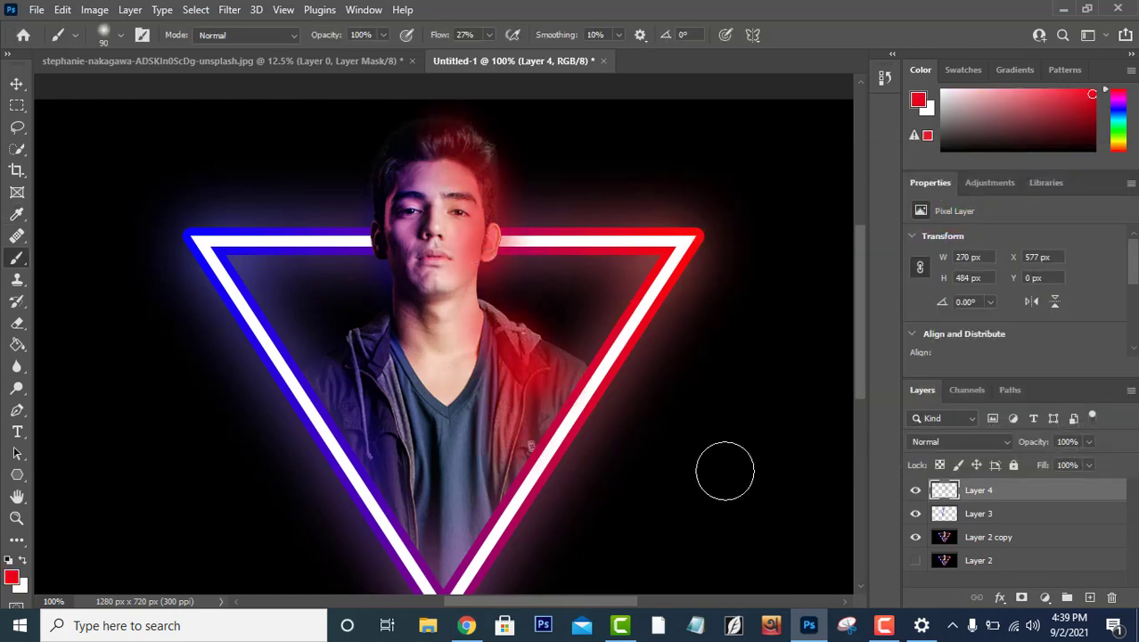
{"action": "left_click", "coordinate": [960, 441]}
{"action": "left_click", "coordinate": [951, 423]}
{"action": "left_click_drag", "start_coordinate": [455, 240], "coordinate": [461, 267]}
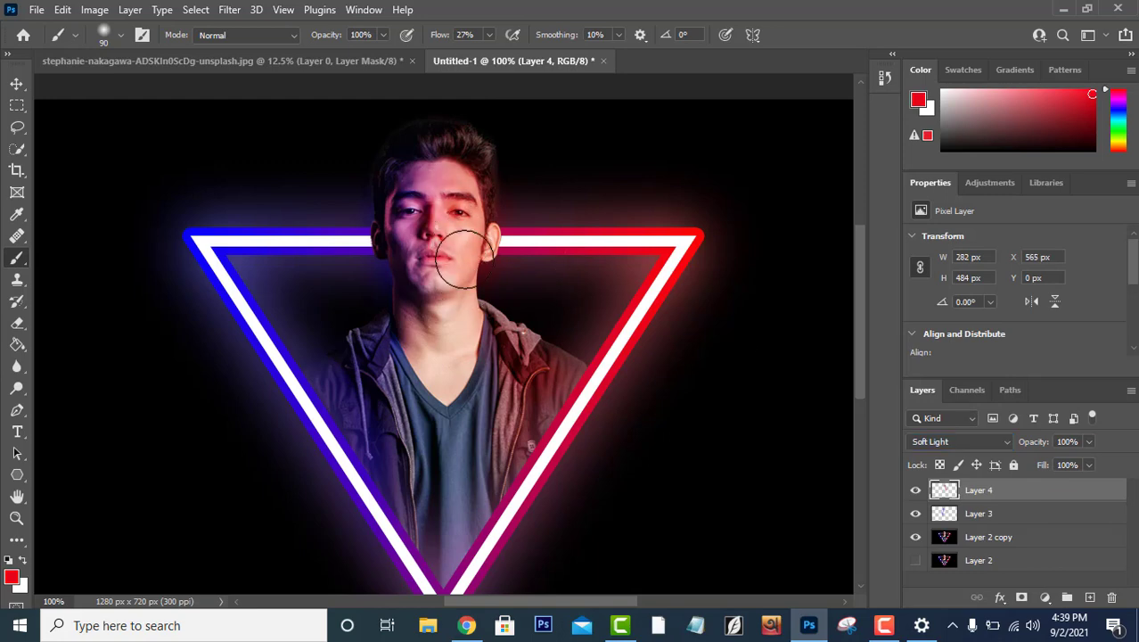
Step: On Layer 3, paint more blue light over the face and neck
{"action": "left_click", "coordinate": [927, 515]}
{"action": "left_click", "coordinate": [11, 578]}
{"action": "left_click_drag", "start_coordinate": [910, 198], "coordinate": [910, 245]}
{"action": "left_click", "coordinate": [1067, 183]}
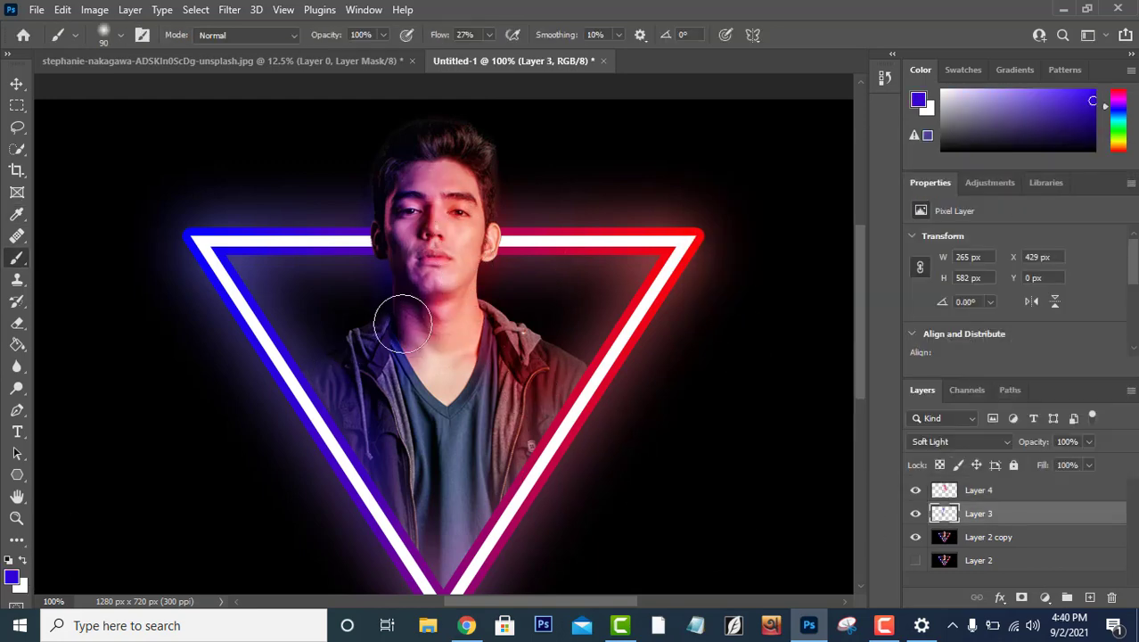
{"action": "left_click_drag", "start_coordinate": [403, 322], "coordinate": [422, 249]}
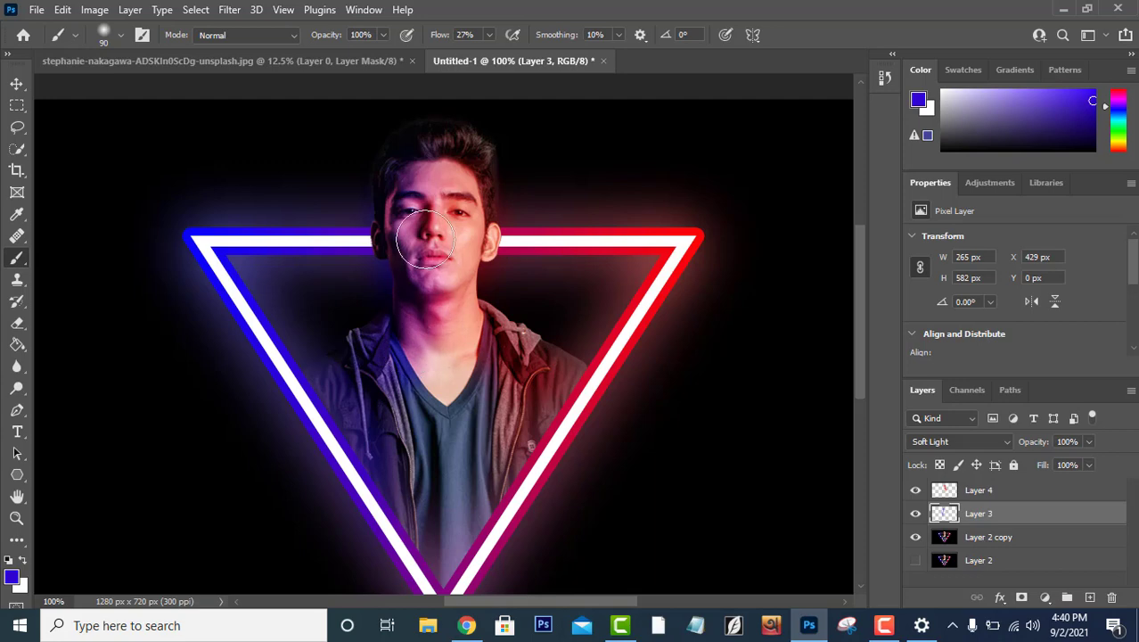
Step: Return to Layer 4 and make red the foreground colour again
{"action": "left_click", "coordinate": [944, 490]}
{"action": "left_click", "coordinate": [11, 577]}
{"action": "left_click_drag", "start_coordinate": [910, 245], "coordinate": [910, 198]}
{"action": "left_click", "coordinate": [1067, 183]}
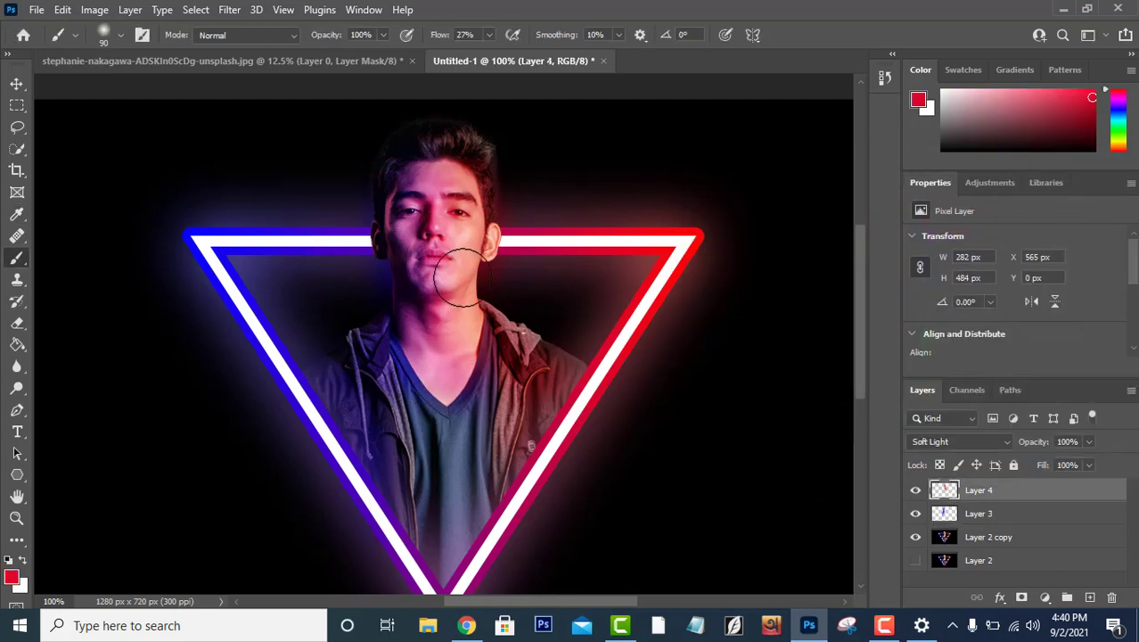